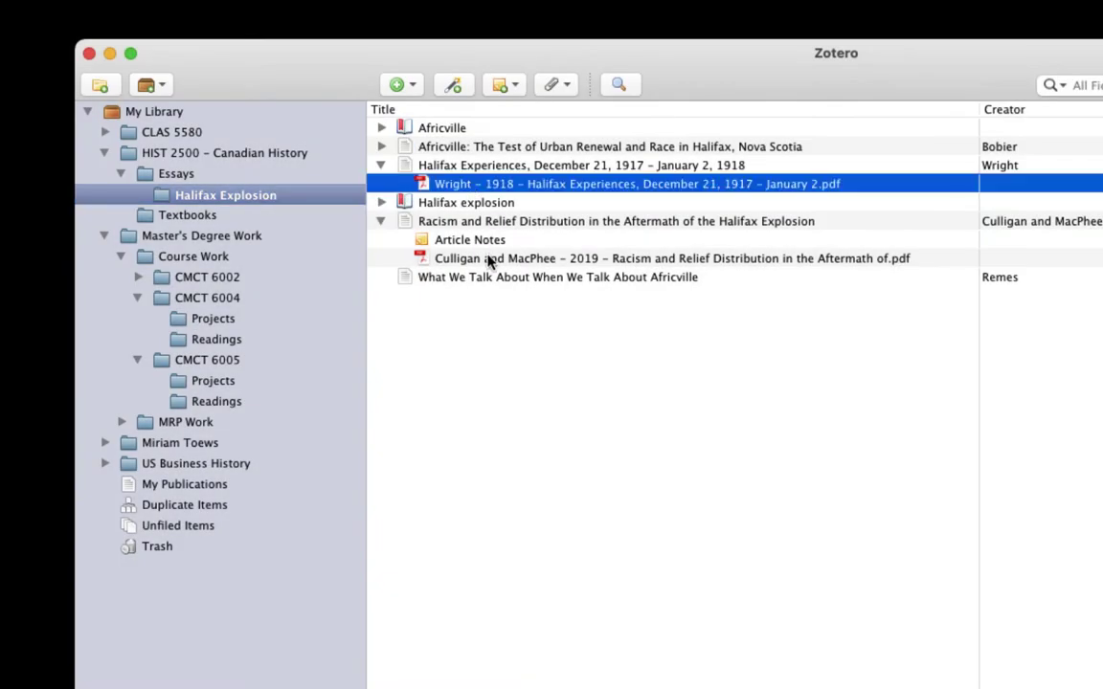
Open the PDF of "Racism and Relief Distribution in the Aftermath of the Halifax Explosion", minimize Zotero, and reposition and enlarge the article's window
{"action": "left_click", "coordinate": [488, 259]}
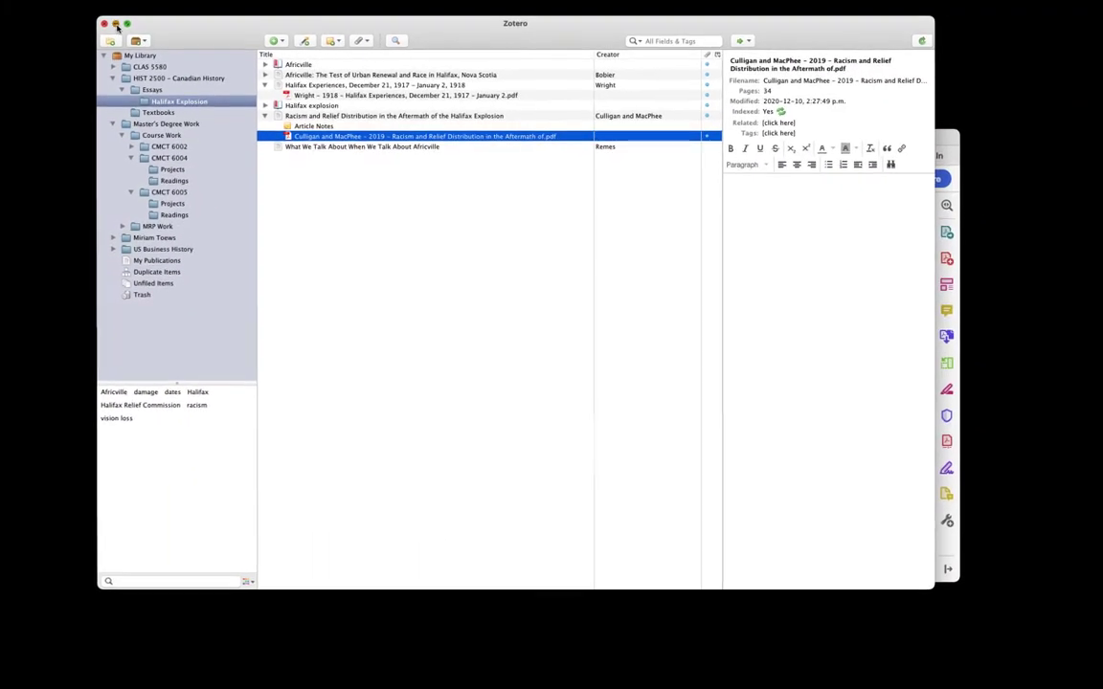
{"action": "left_click", "coordinate": [116, 24]}
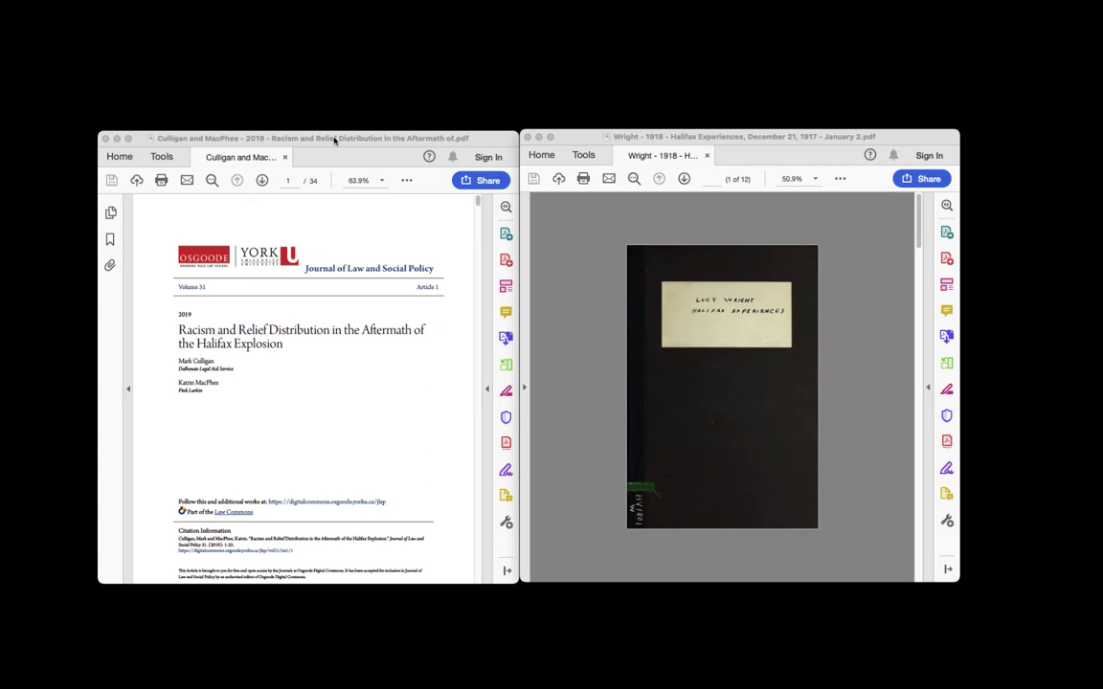
{"action": "left_click_drag", "start_coordinate": [334, 140], "coordinate": [326, 79]}
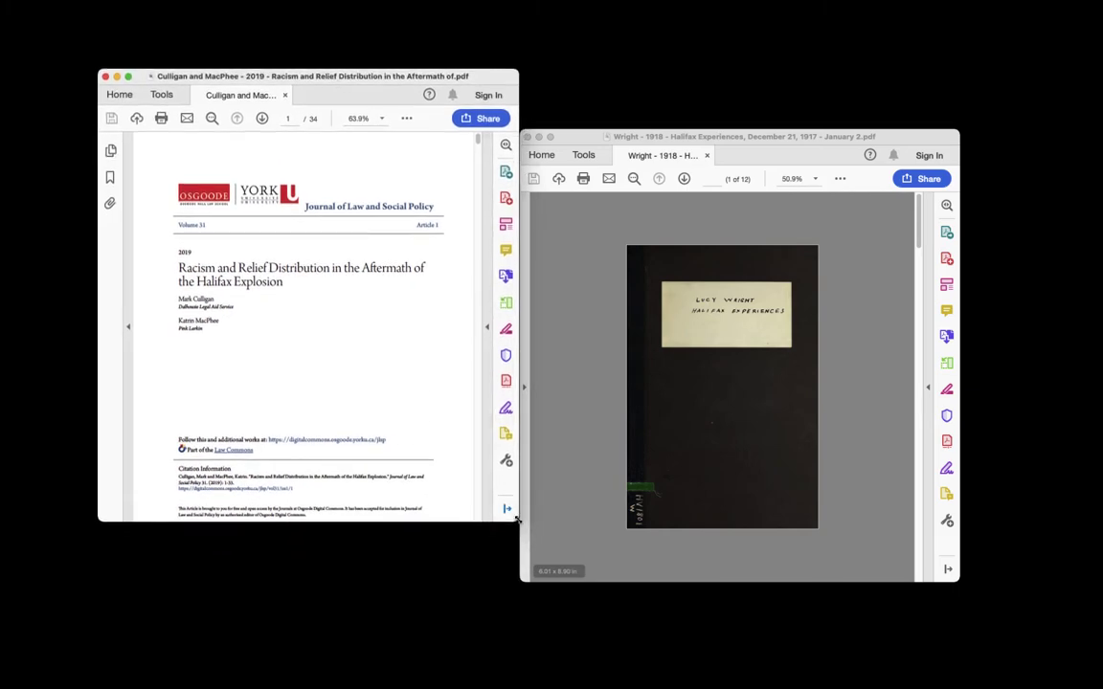
{"action": "left_click_drag", "start_coordinate": [518, 523], "coordinate": [532, 530]}
{"action": "left_click_drag", "start_coordinate": [596, 580], "coordinate": [658, 620]}
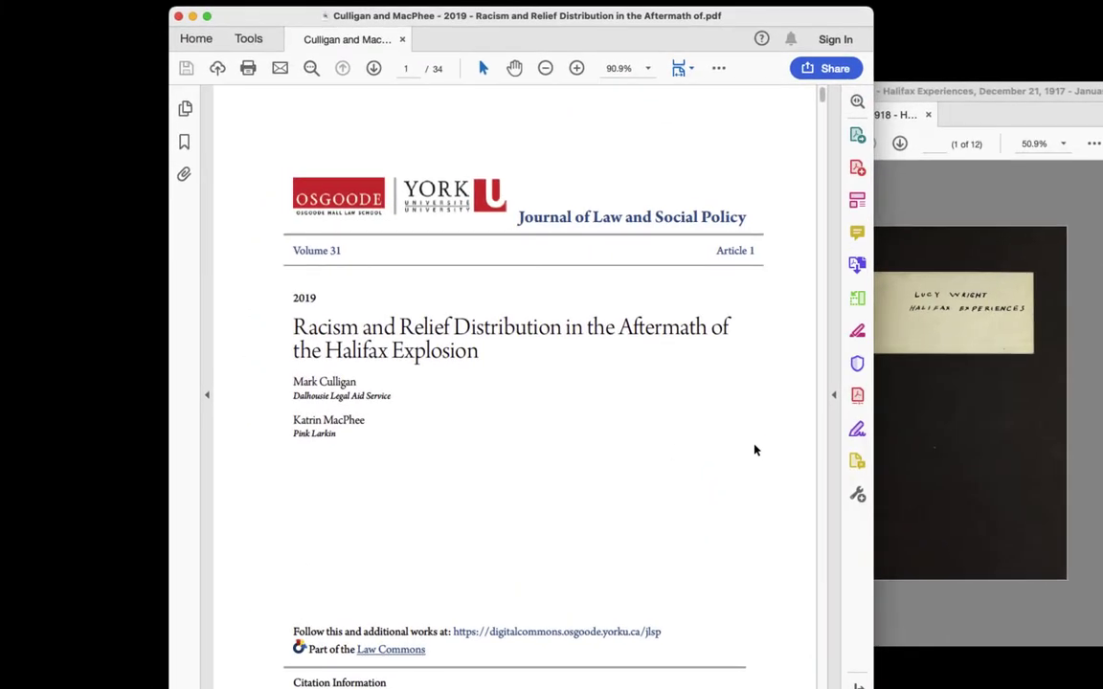
Highlight the sentence on page 5 from "In April 1918, the provincial government passed" to "Halifax Relief Commission"
{"action": "scroll", "coordinate": [766, 457], "scroll_direction": "down", "scroll_amount": 10}
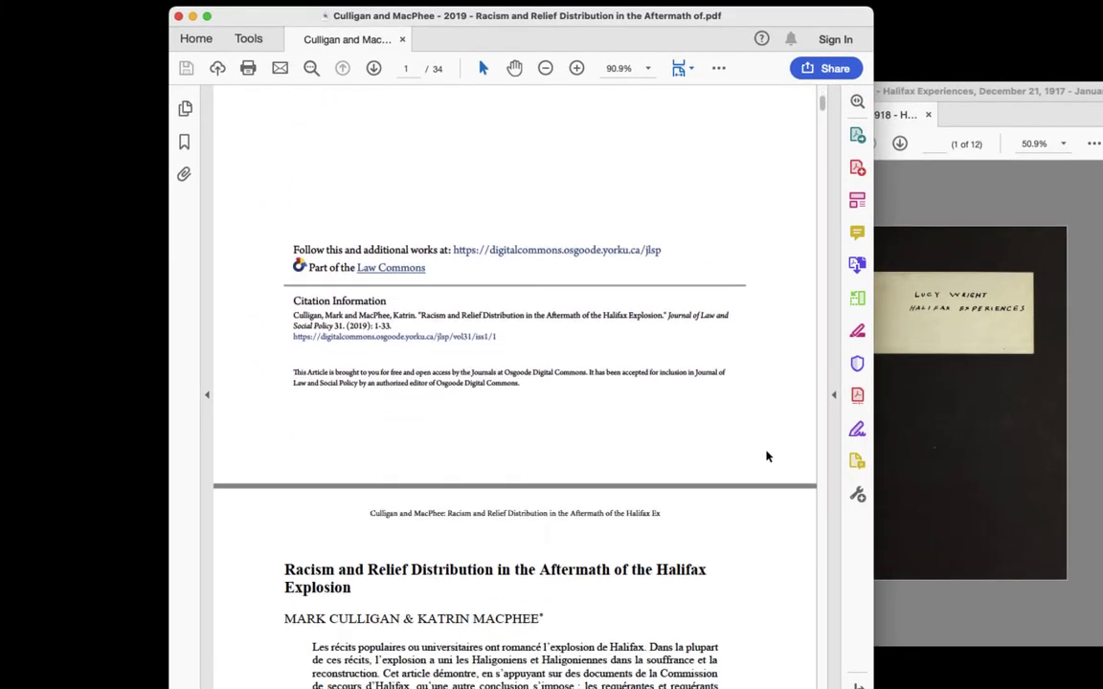
{"action": "scroll", "coordinate": [766, 456], "scroll_direction": "down", "scroll_amount": 5}
{"action": "scroll", "coordinate": [766, 457], "scroll_direction": "up", "scroll_amount": 3}
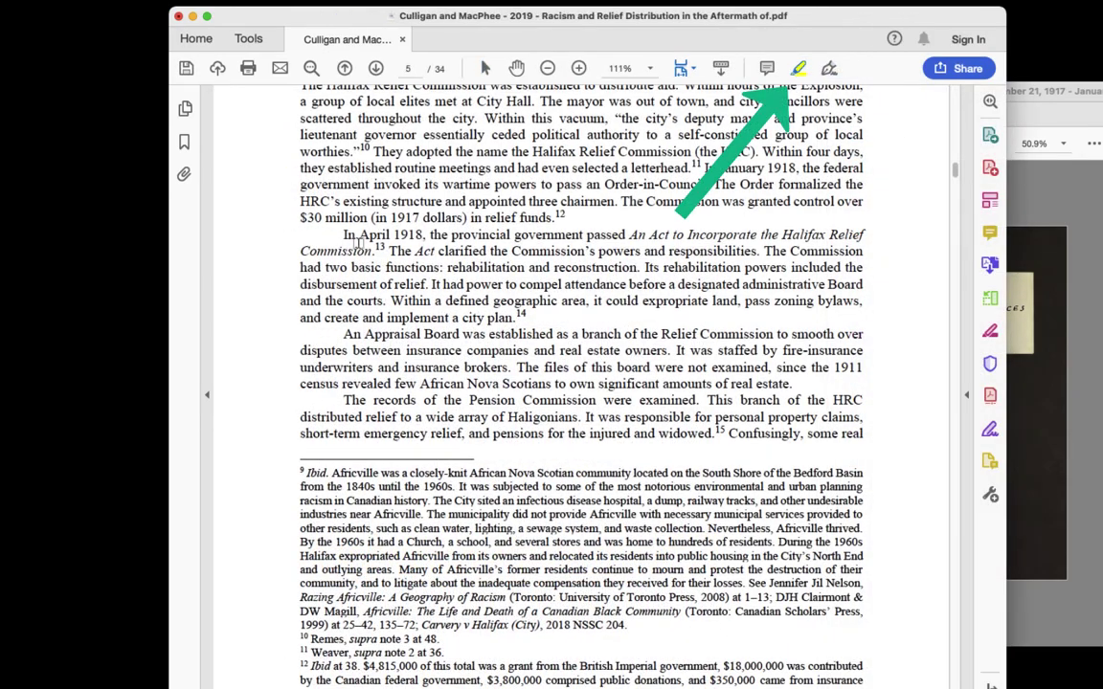
{"action": "left_click_drag", "start_coordinate": [341, 234], "coordinate": [373, 251]}
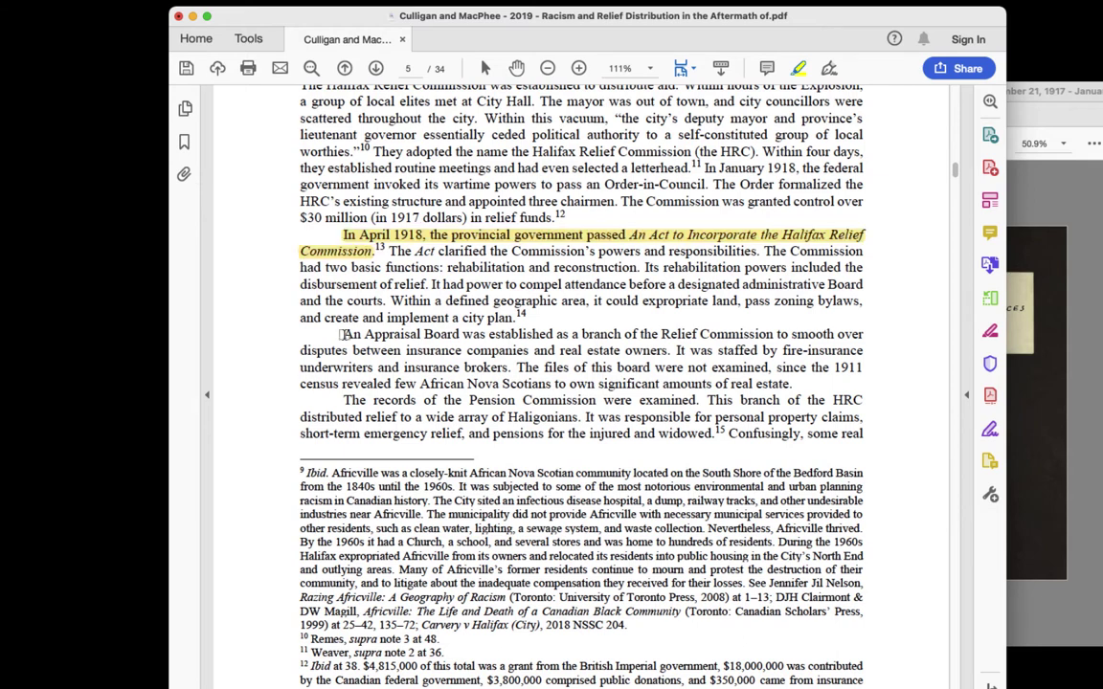
Add a sticky note beside the highlighted April 1918 sentence reading "I should see if I can find a copy of the Act!"
{"action": "left_click", "coordinate": [767, 69]}
{"action": "left_click", "coordinate": [253, 247]}
{"action": "type", "text": "I should"}
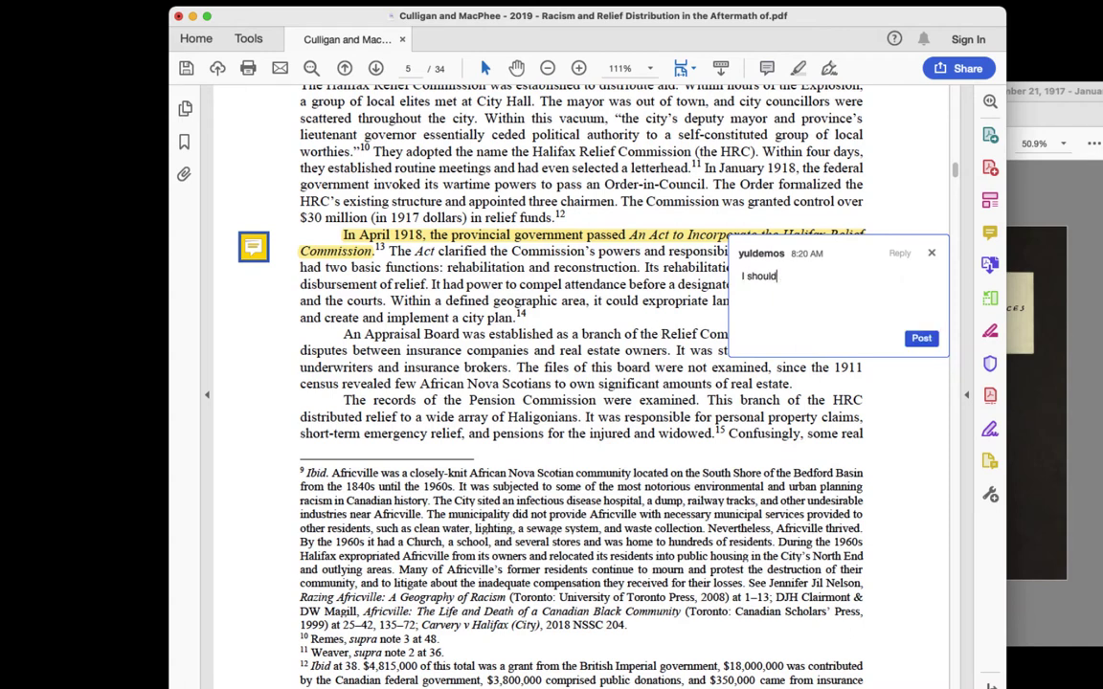
{"action": "type", "text": " see if I can find a copy of the Act!"}
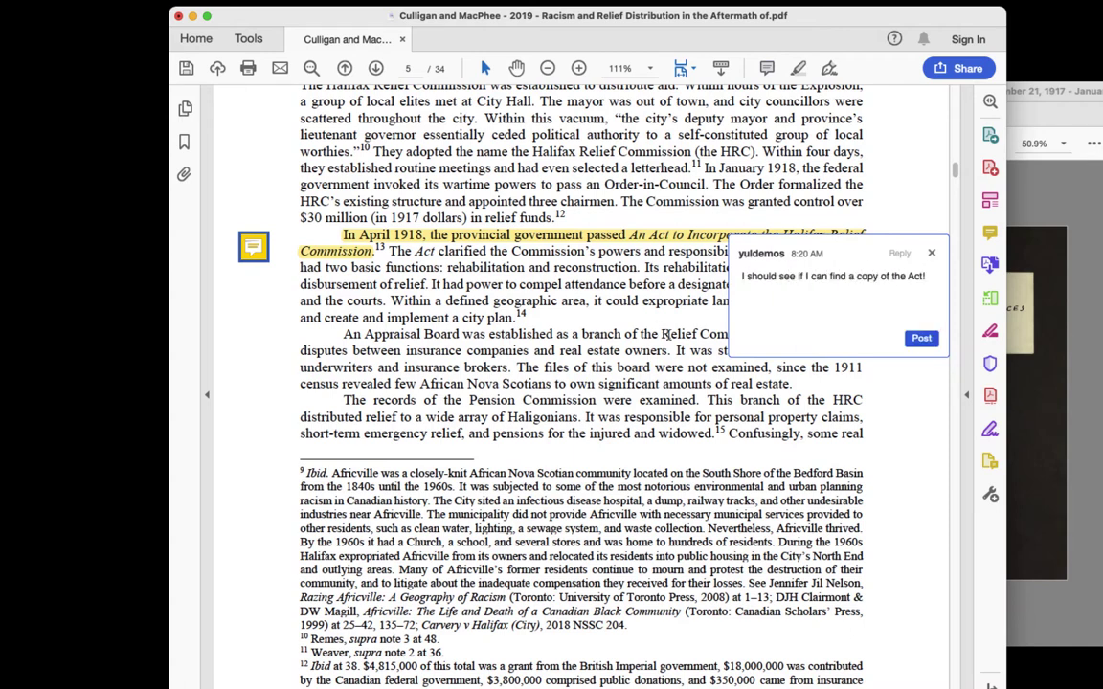
{"action": "left_click", "coordinate": [921, 338]}
{"action": "left_click", "coordinate": [898, 414]}
{"action": "mouse_move", "coordinate": [239, 257]}
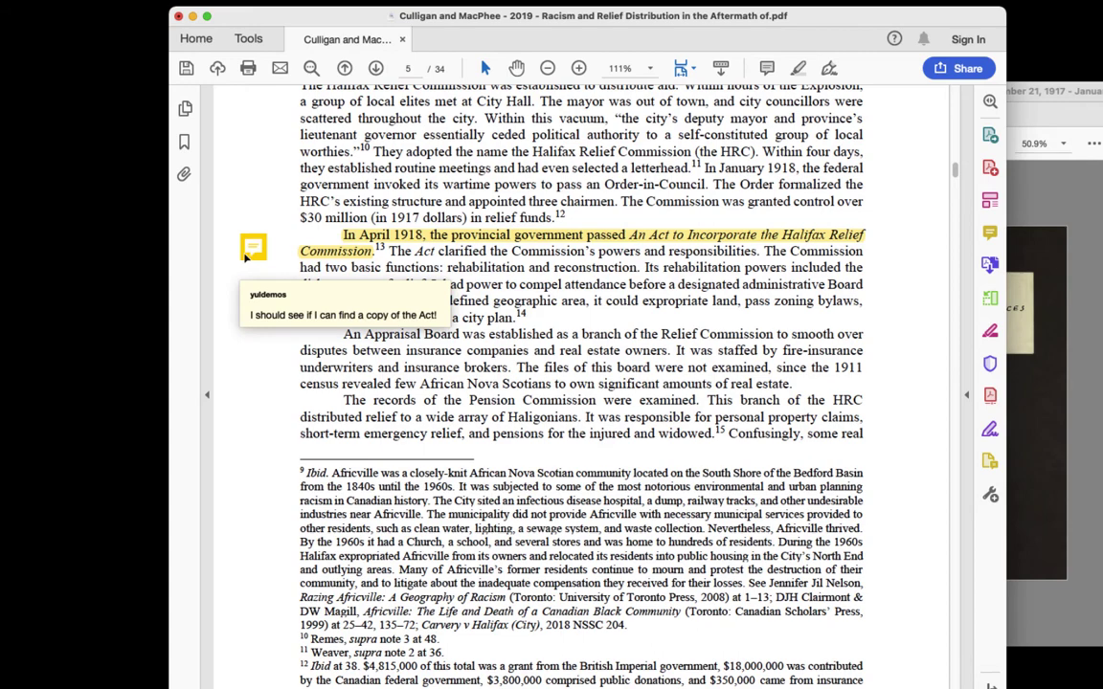
In the "Halifax Experiences" PDF, highlight the page 2 passage from "thought, with 'Rebecca of Sunnybrook Farm'" to "everywhere you stepped"
{"action": "left_click", "coordinate": [1047, 364]}
{"action": "scroll", "coordinate": [1046, 367], "scroll_direction": "up", "scroll_amount": 5}
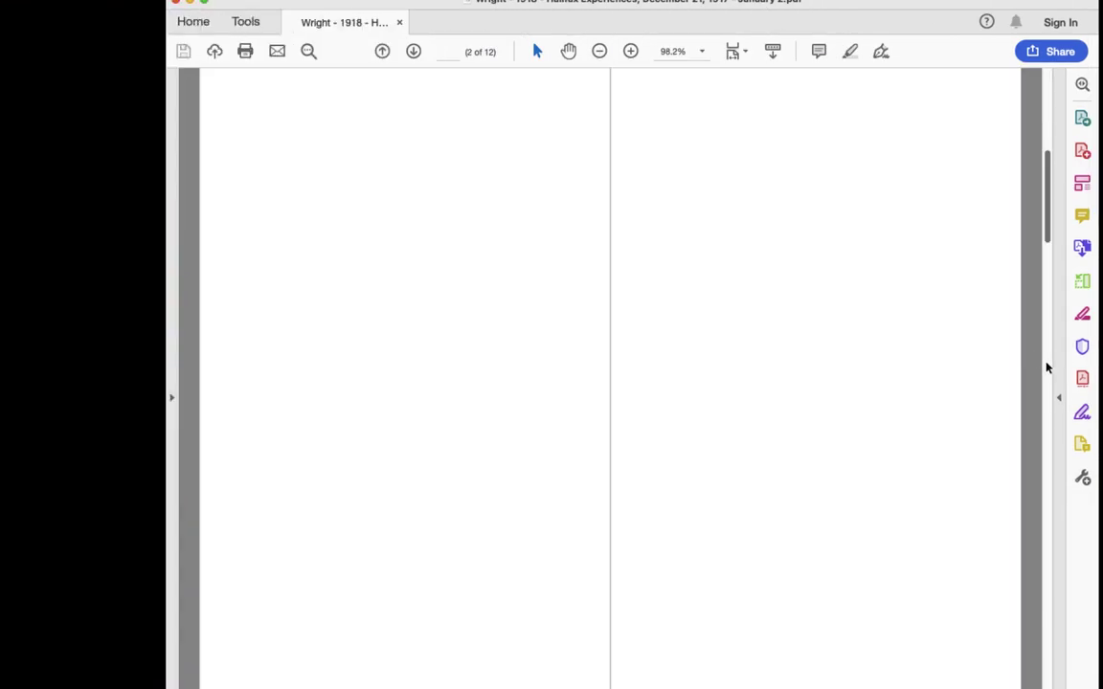
{"action": "scroll", "coordinate": [1049, 496], "scroll_direction": "down", "scroll_amount": 5}
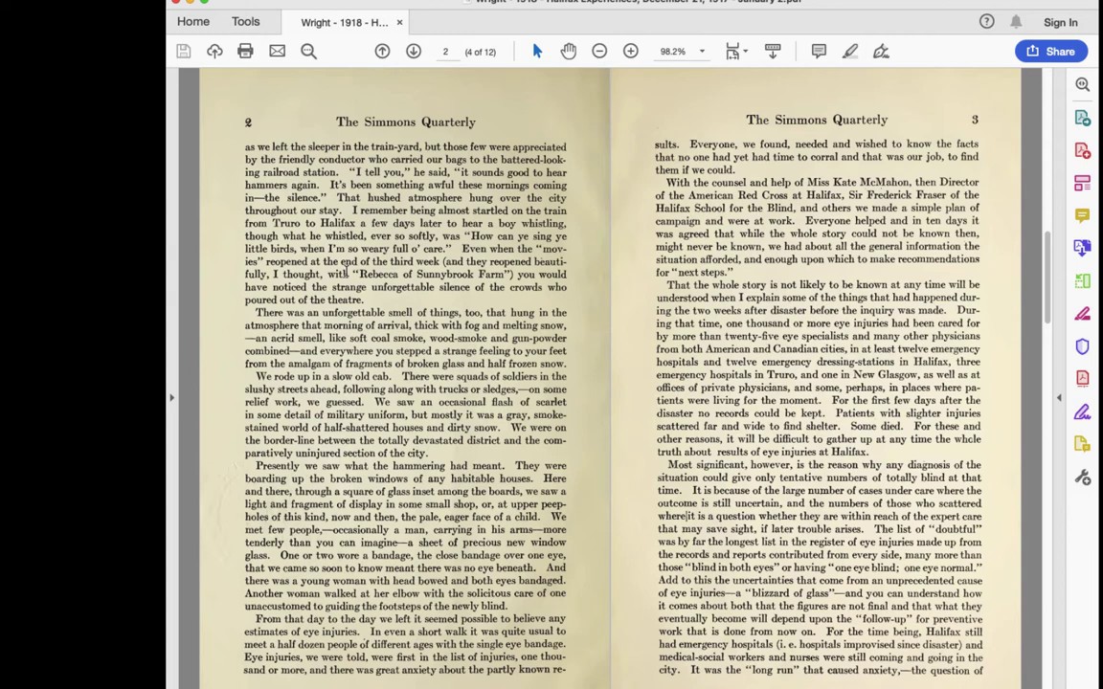
{"action": "left_click_drag", "start_coordinate": [283, 275], "coordinate": [428, 353]}
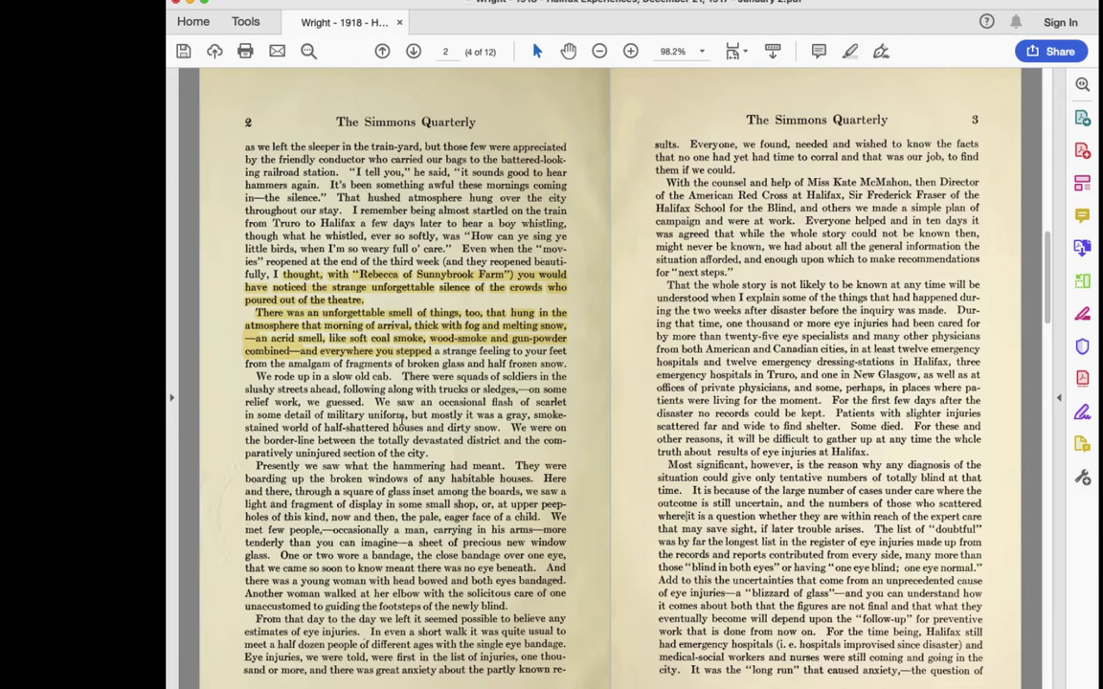
Add a sticky note just below the highlighted page 2 passage reading "A description of the damage to the city"
{"action": "left_click", "coordinate": [389, 413]}
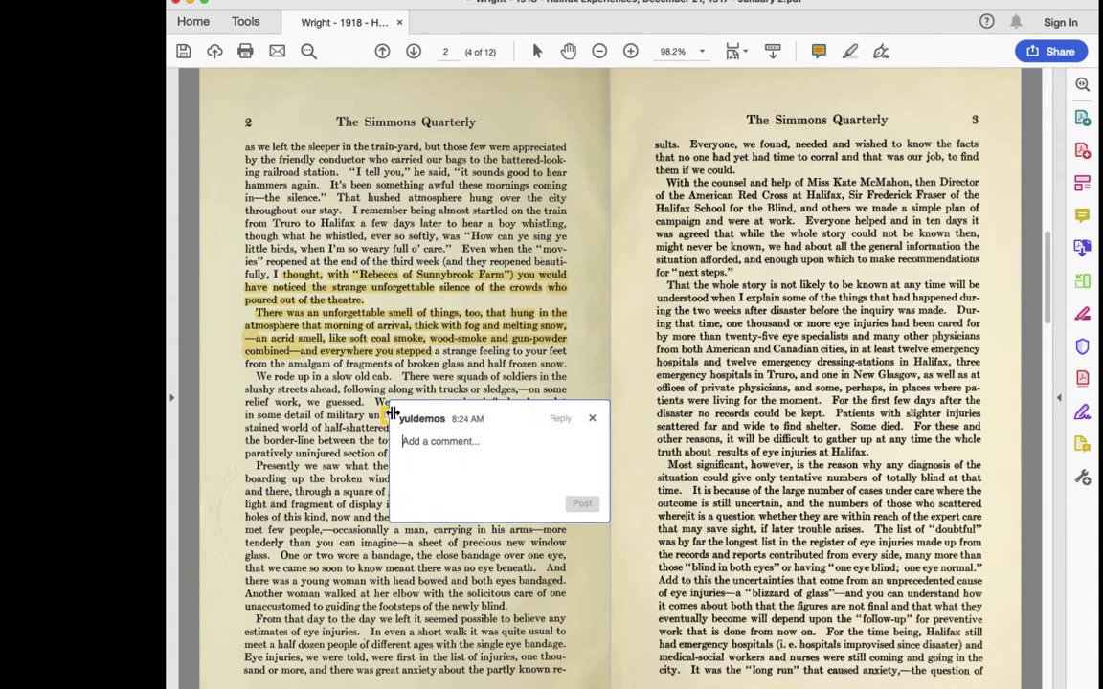
{"action": "type", "text": "A description of the damage to the city"}
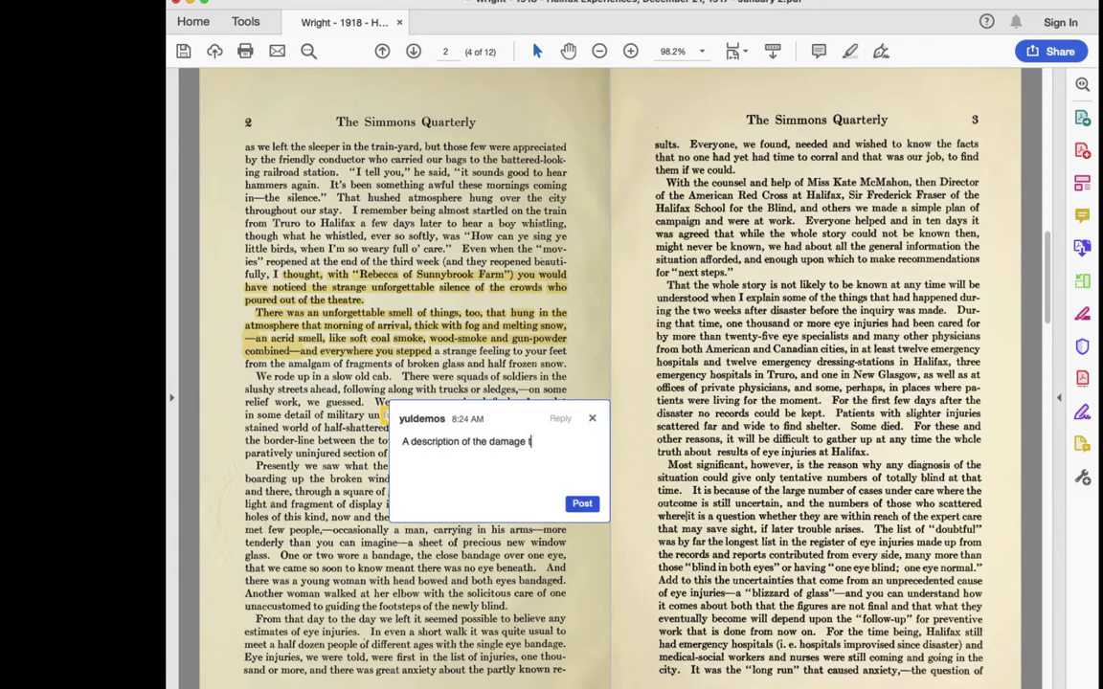
{"action": "left_click", "coordinate": [582, 505]}
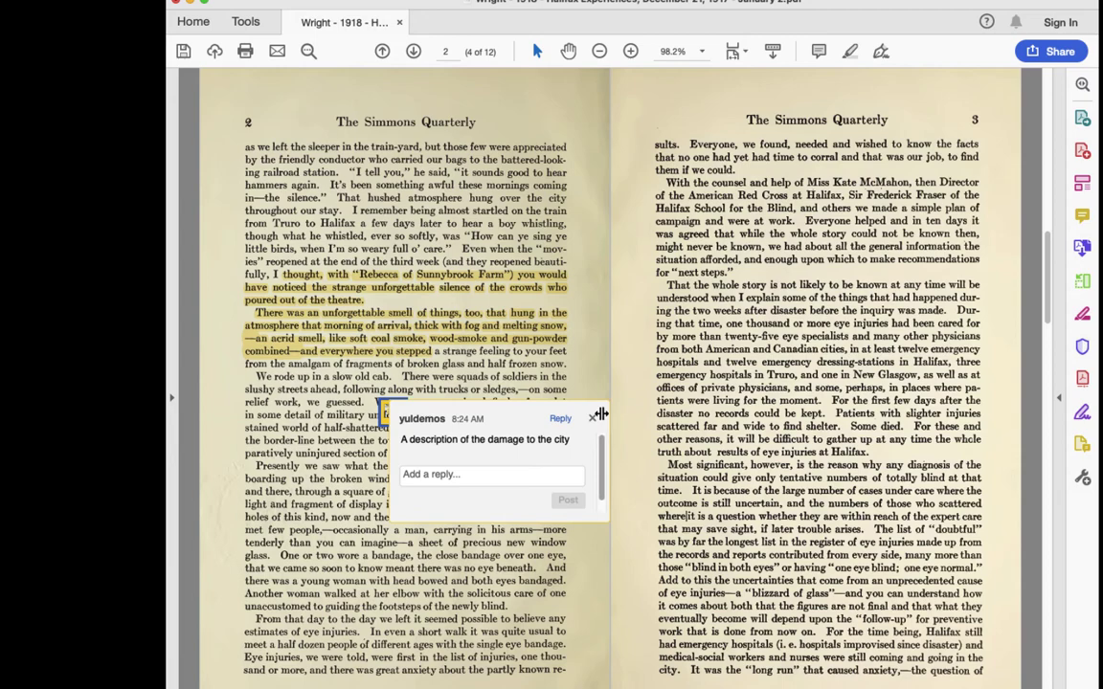
{"action": "left_click", "coordinate": [592, 419]}
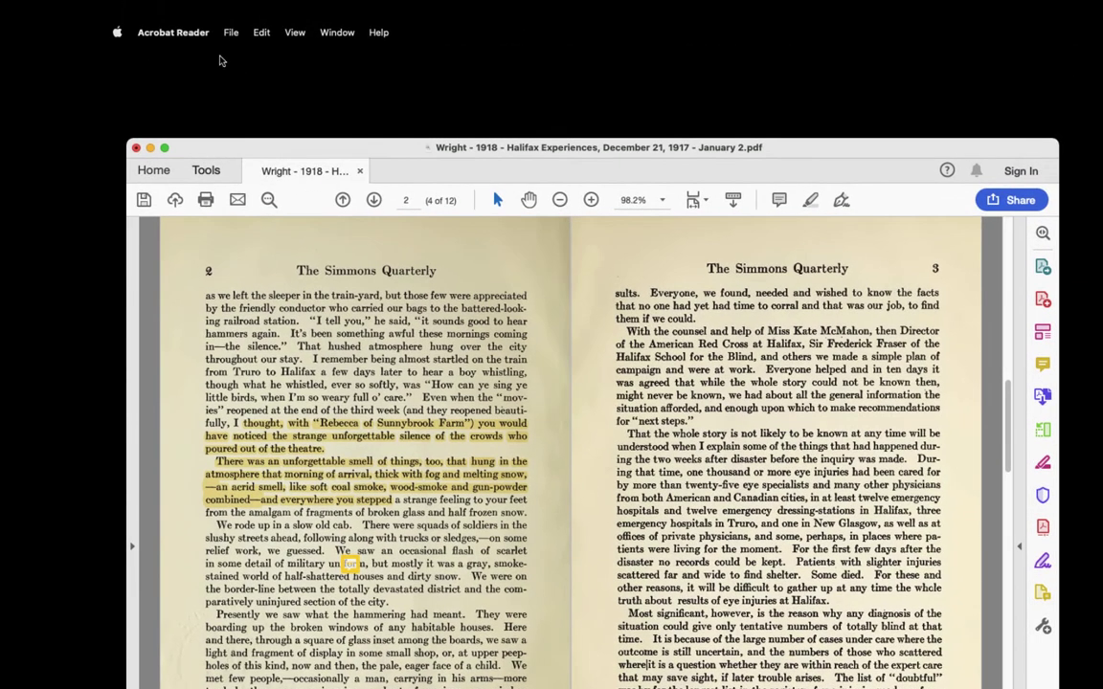
Save the annotated "Halifax Experiences" PDF and close its window
{"action": "left_click", "coordinate": [231, 33]}
{"action": "left_click", "coordinate": [235, 130]}
{"action": "left_click", "coordinate": [135, 149]}
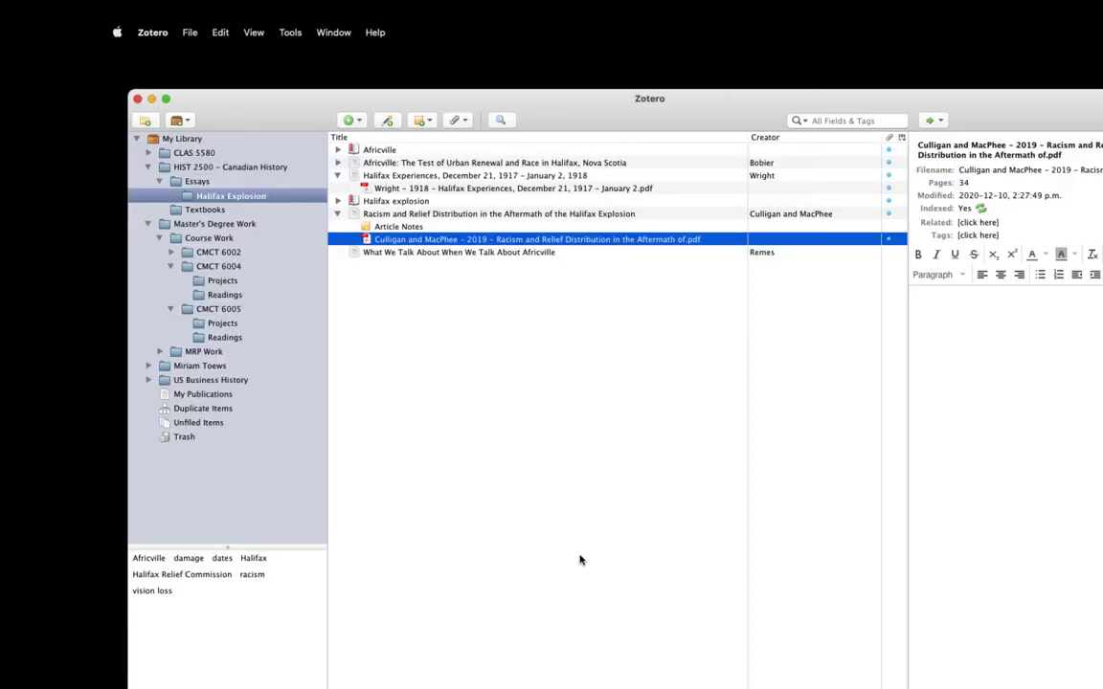
Reopen the "Racism and Relief Distribution" PDF from the Zotero library and look through its opening pages
{"action": "double_click", "coordinate": [472, 242]}
{"action": "scroll", "coordinate": [724, 556], "scroll_direction": "down", "scroll_amount": 5}
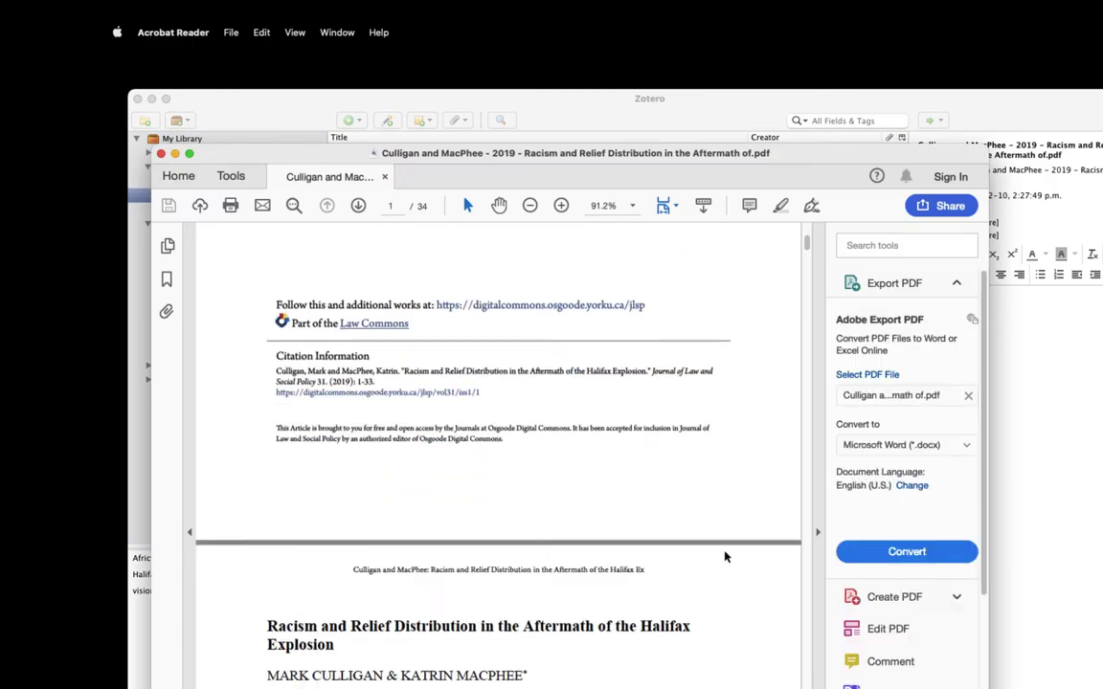
{"action": "scroll", "coordinate": [725, 557], "scroll_direction": "down", "scroll_amount": 15}
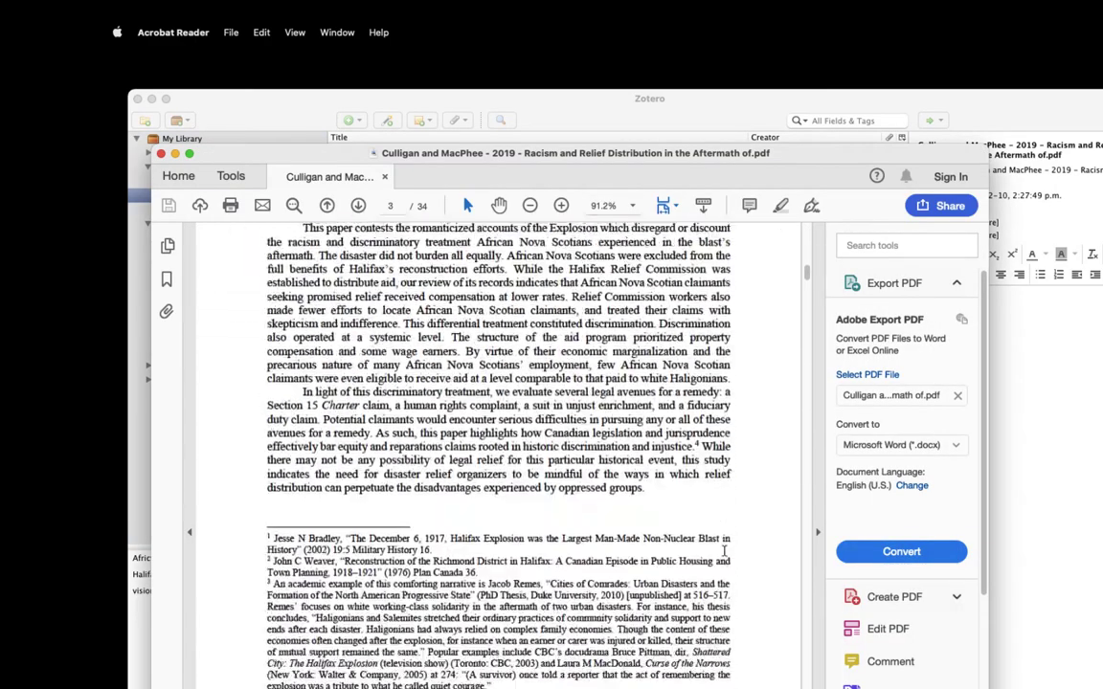
{"action": "scroll", "coordinate": [724, 553], "scroll_direction": "down", "scroll_amount": 15}
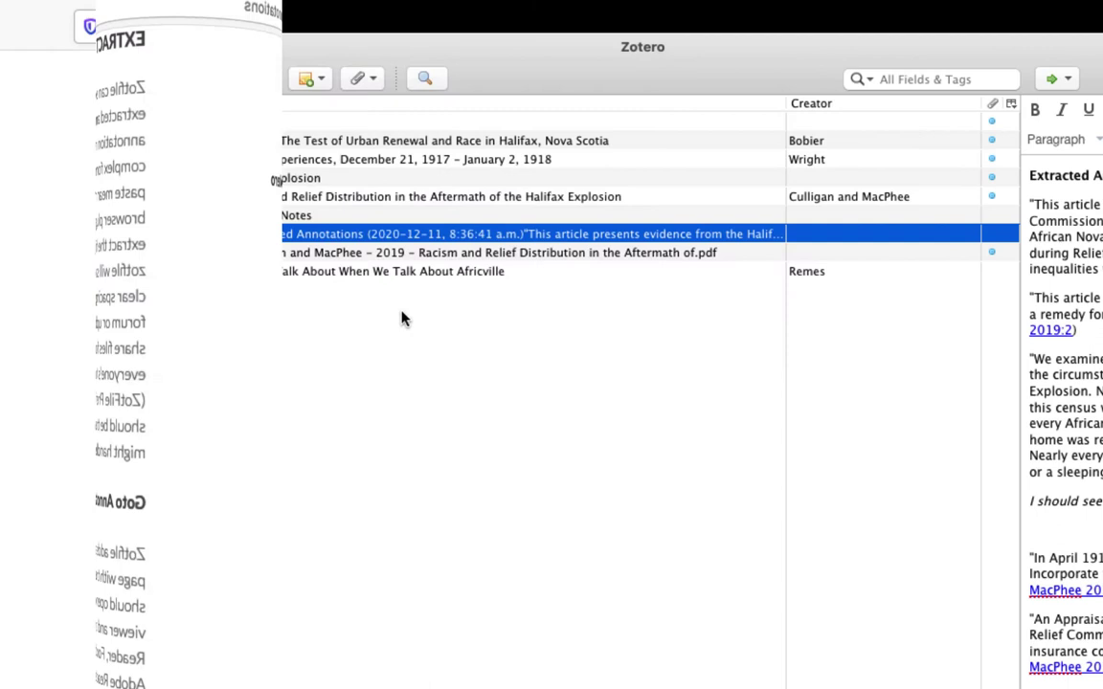
{"action": "key", "text": "Left"}
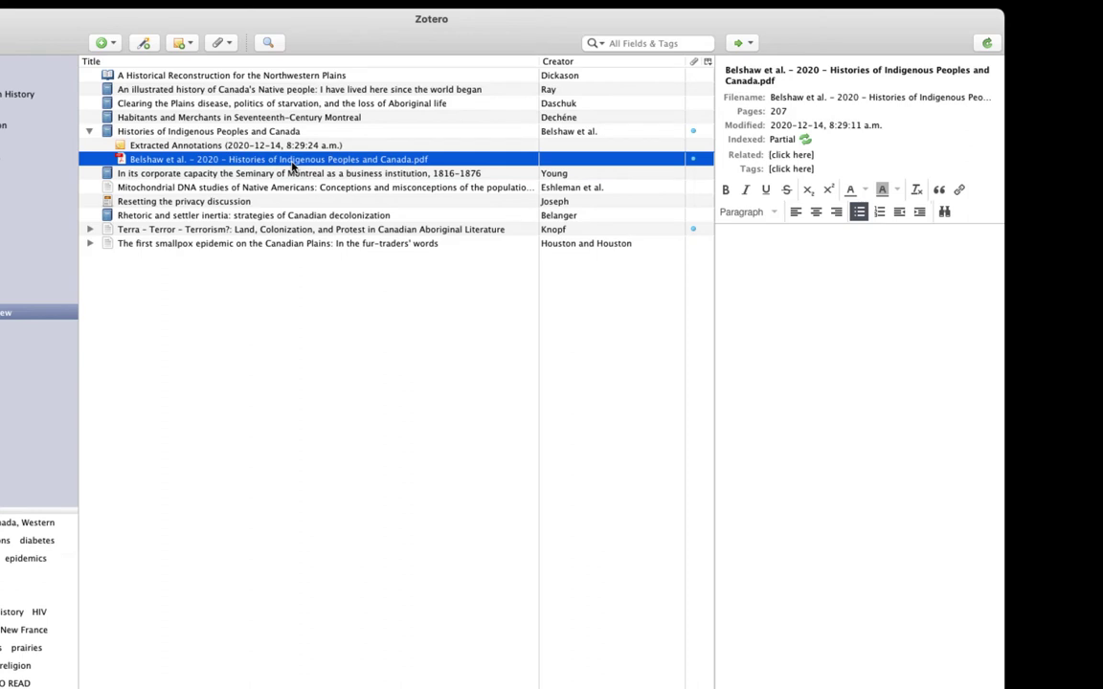
Extract the table of contents from the "Histories of Indigenous Peoples and Canada" PDF attachment and widen the pane that shows it
{"action": "right_click", "coordinate": [292, 165]}
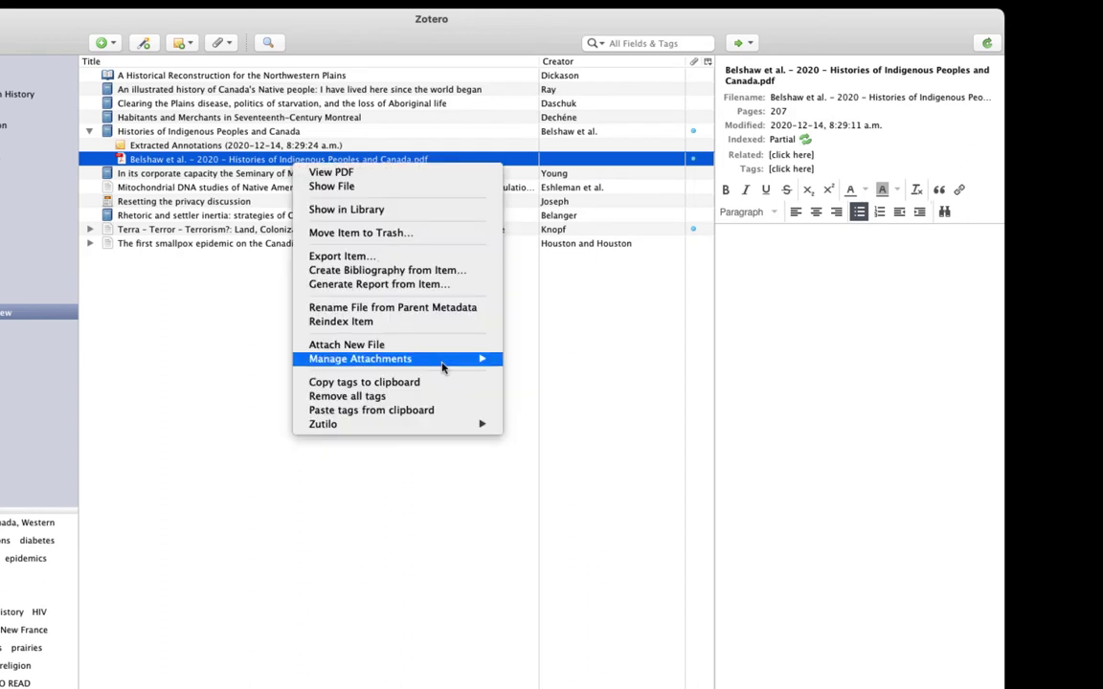
{"action": "mouse_move", "coordinate": [418, 359]}
{"action": "left_click", "coordinate": [632, 388]}
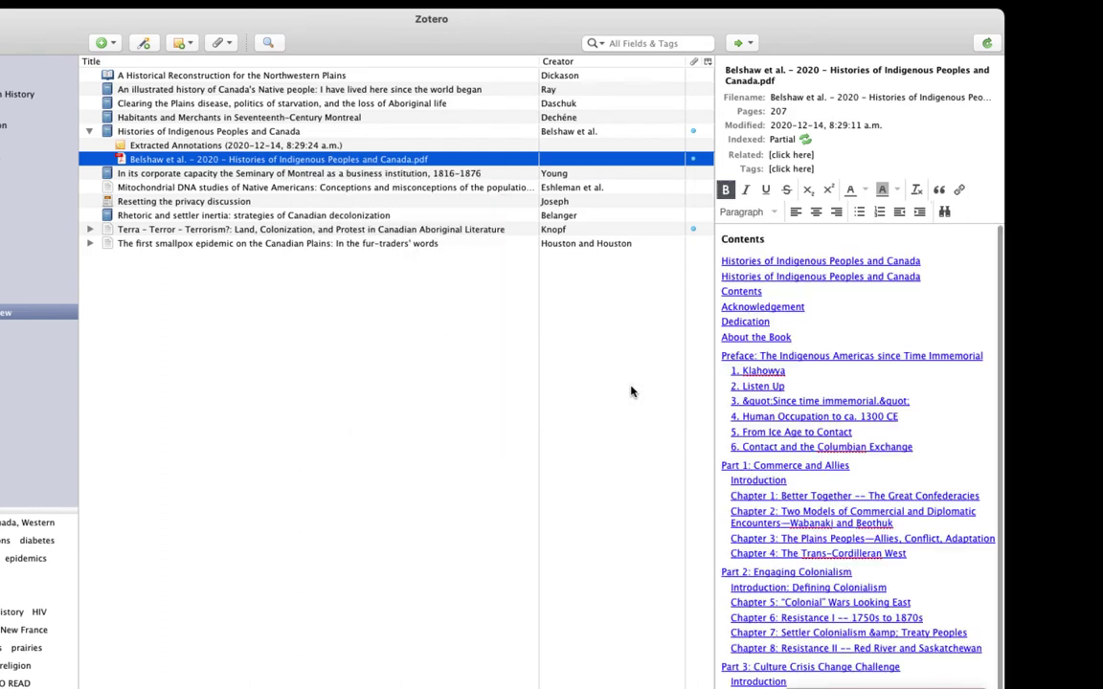
{"action": "left_click_drag", "start_coordinate": [1004, 394], "coordinate": [1043, 393]}
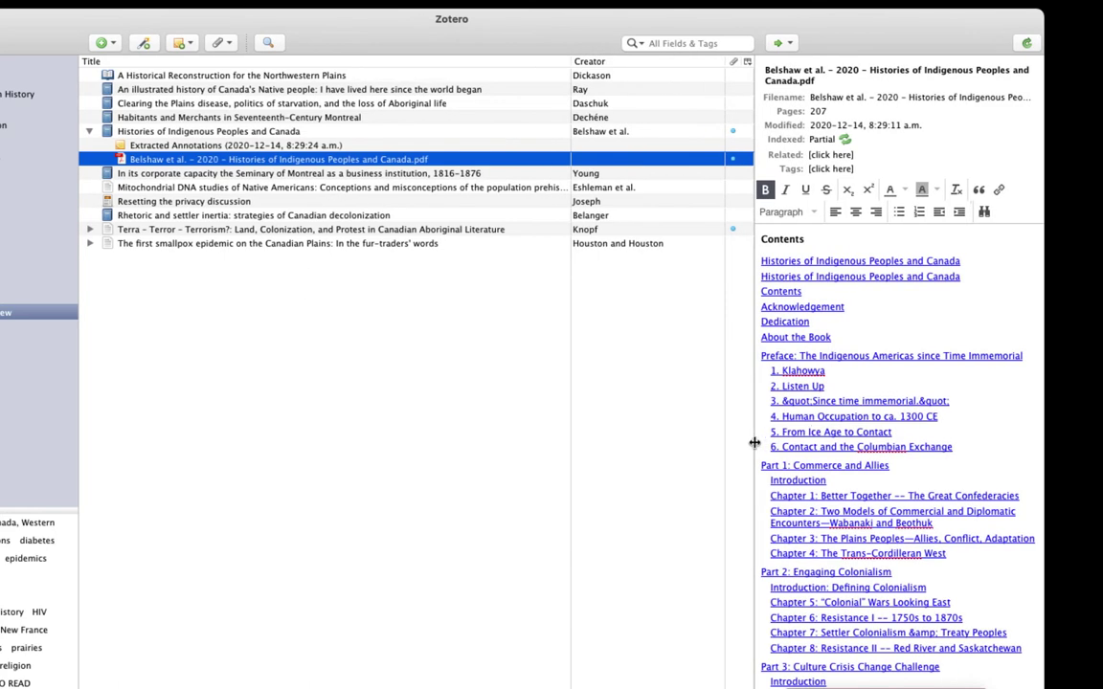
{"action": "left_click_drag", "start_coordinate": [753, 443], "coordinate": [644, 445]}
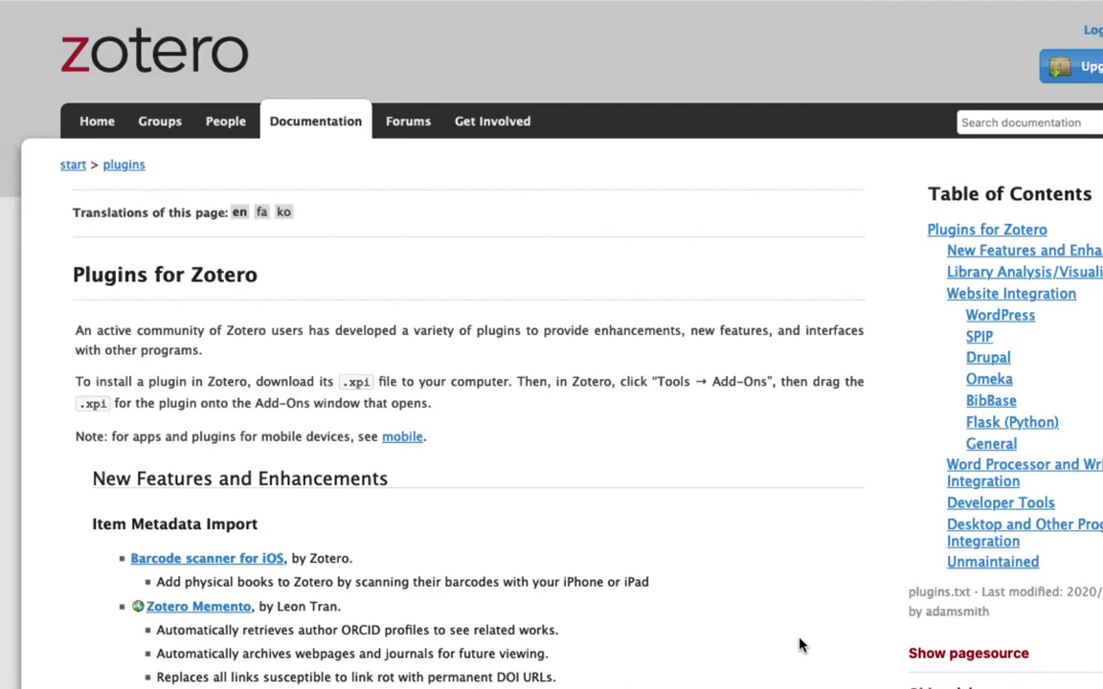
Find ZotFile under Attachment File Management on Zotero's plugins page and open its website
{"action": "scroll", "coordinate": [801, 645], "scroll_direction": "down", "scroll_amount": 10}
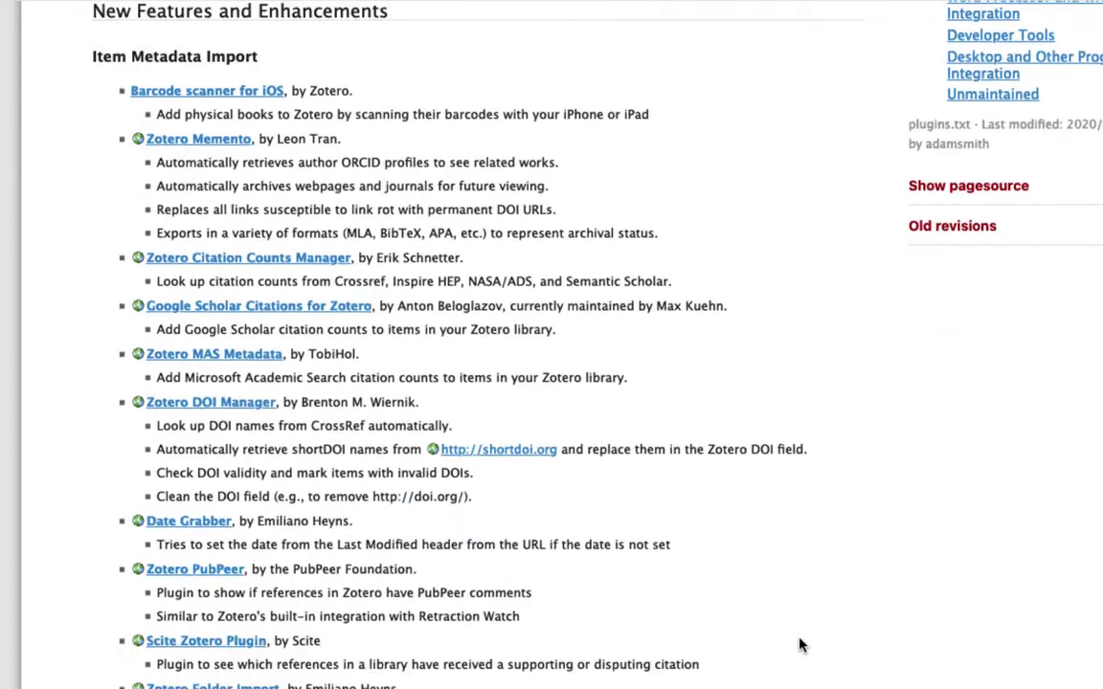
{"action": "scroll", "coordinate": [800, 645], "scroll_direction": "down", "scroll_amount": 2}
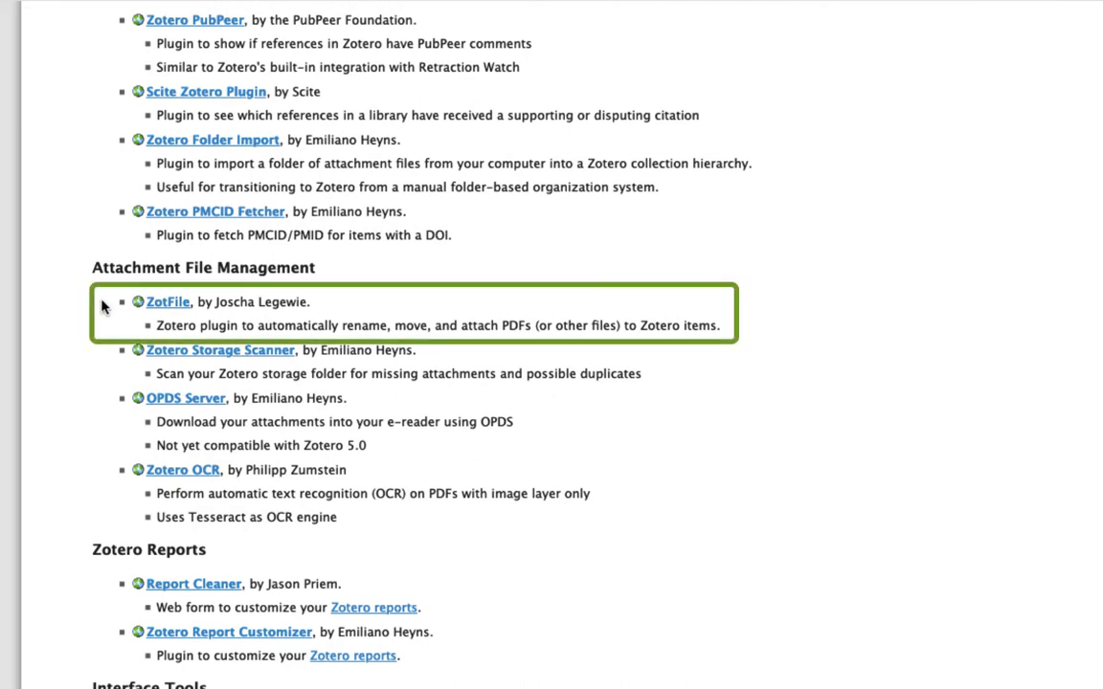
{"action": "left_click", "coordinate": [167, 304]}
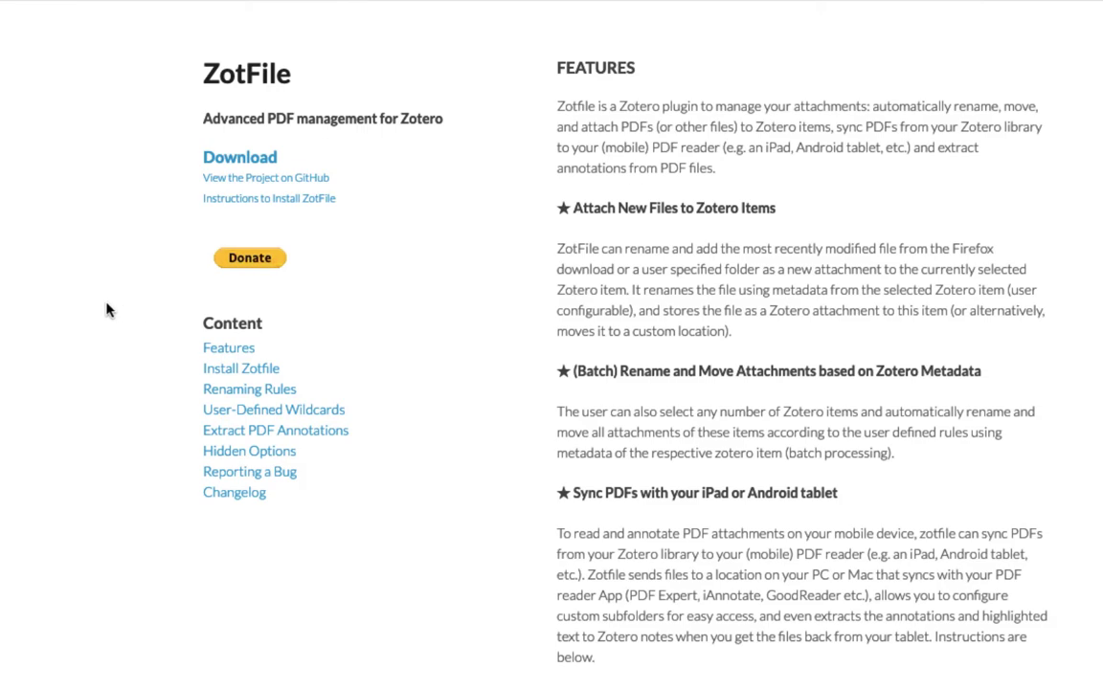
Review the ZotFile site's sections on features, installation, renaming rules and extracting PDF annotations
{"action": "left_click", "coordinate": [228, 356]}
{"action": "left_click", "coordinate": [233, 371]}
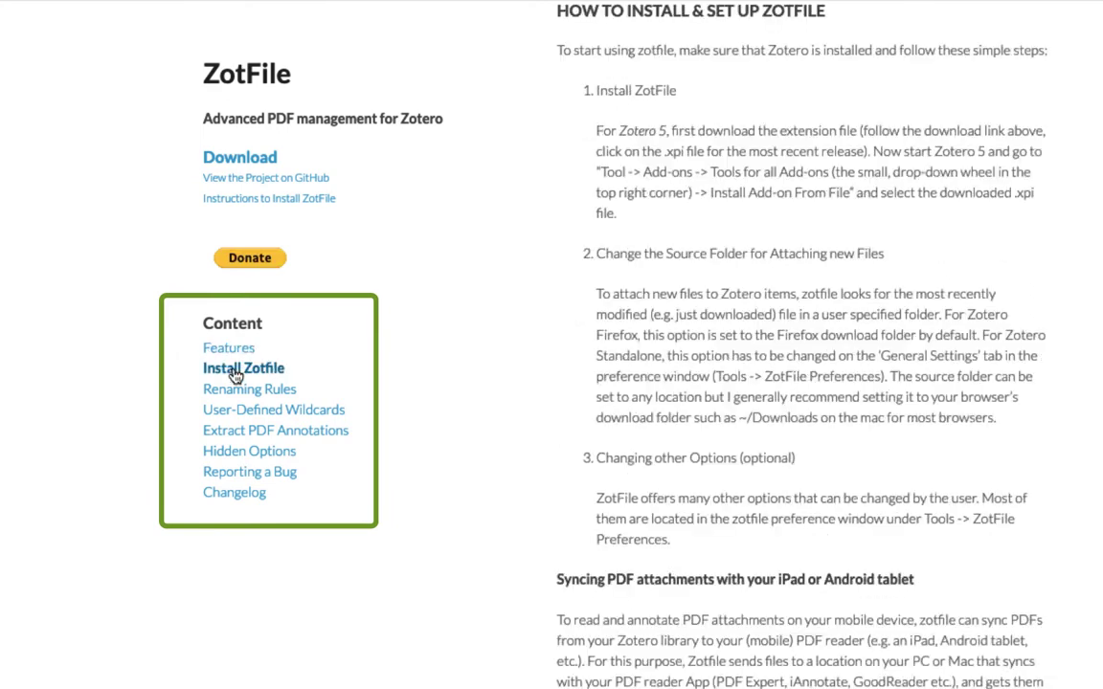
{"action": "left_click", "coordinate": [238, 391]}
{"action": "left_click", "coordinate": [251, 431]}
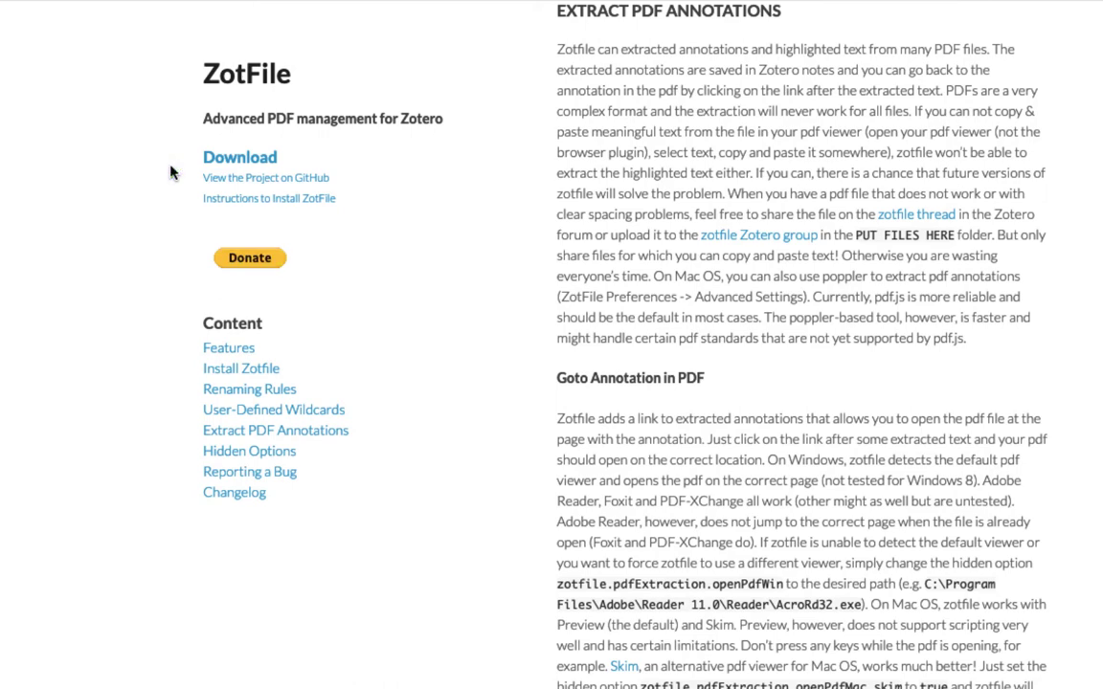
Try downloading ZotFile directly in Firefox, dismiss the resulting message, and bring up the download link's options for saving the file
{"action": "mouse_move", "coordinate": [221, 165]}
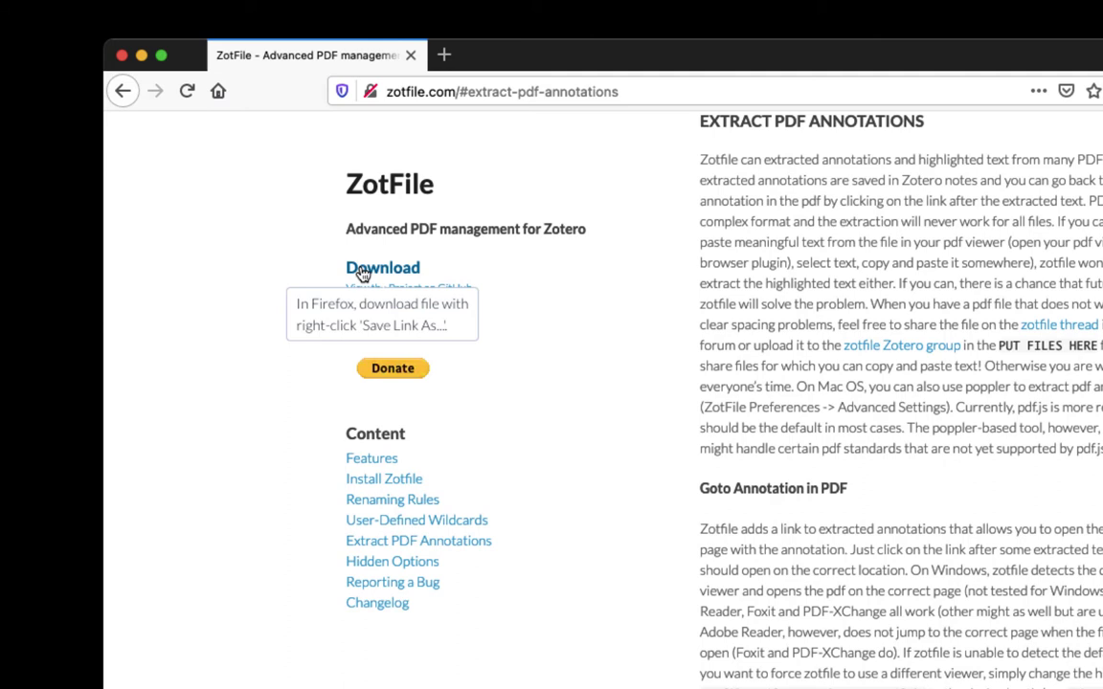
{"action": "left_click", "coordinate": [363, 271]}
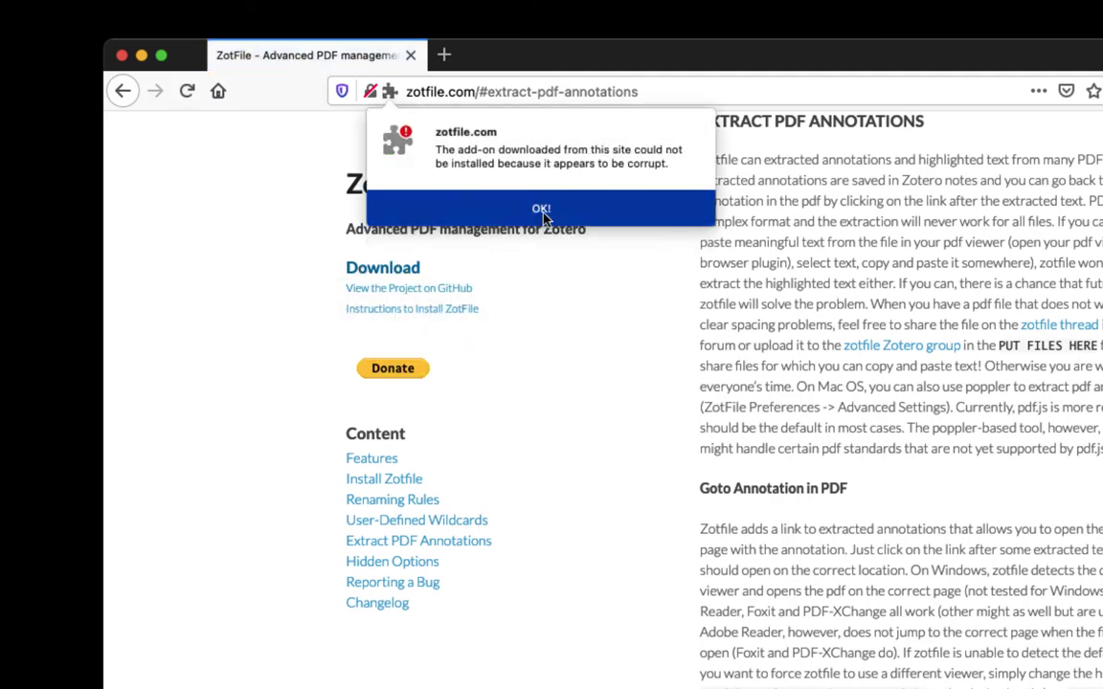
{"action": "left_click", "coordinate": [481, 208]}
{"action": "right_click", "coordinate": [371, 278]}
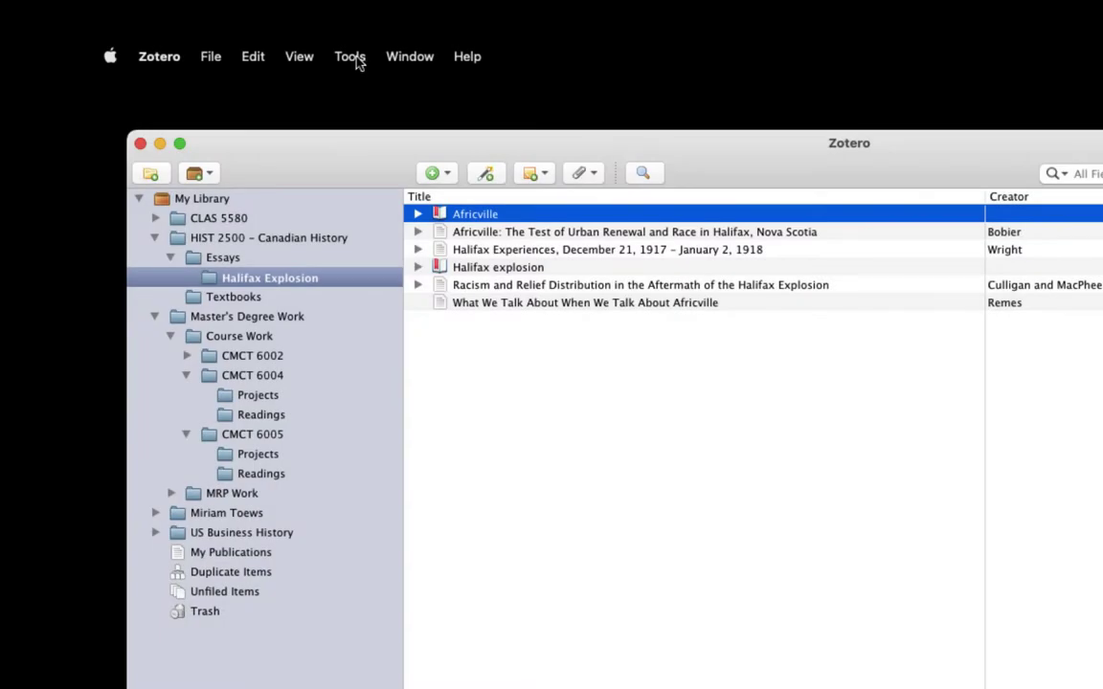
Install the ZotFile add-on from the zotfile-5.0.16-fx.xpi file in the Downloads folder
{"action": "left_click", "coordinate": [356, 60]}
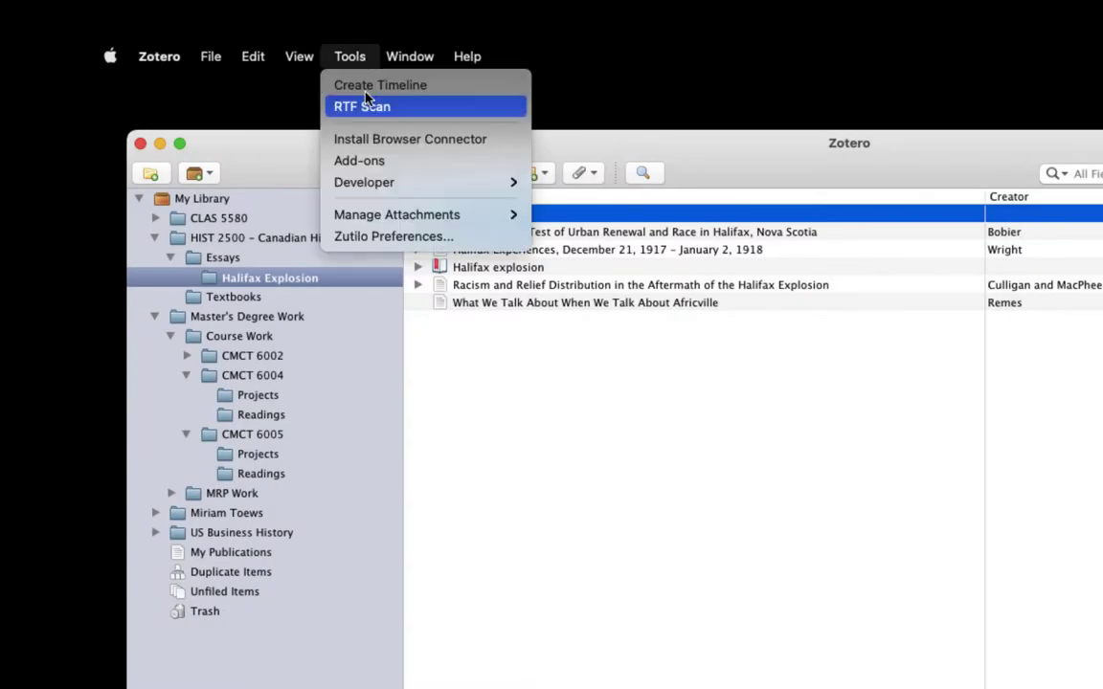
{"action": "left_click", "coordinate": [432, 169]}
{"action": "left_click", "coordinate": [888, 117]}
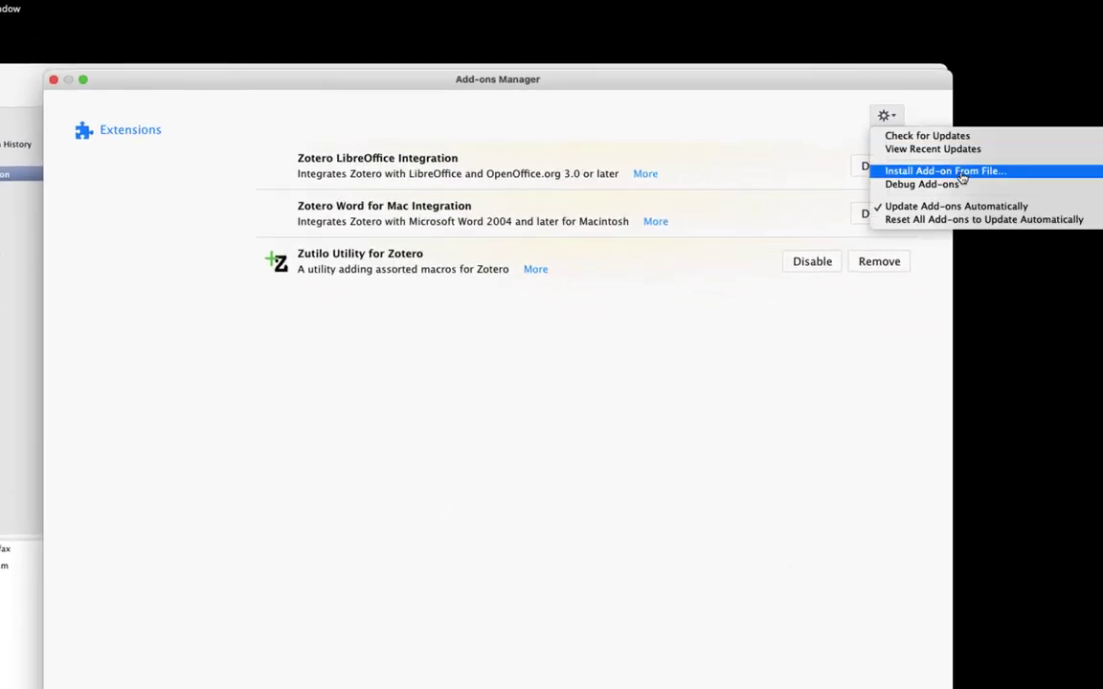
{"action": "key", "text": "Return"}
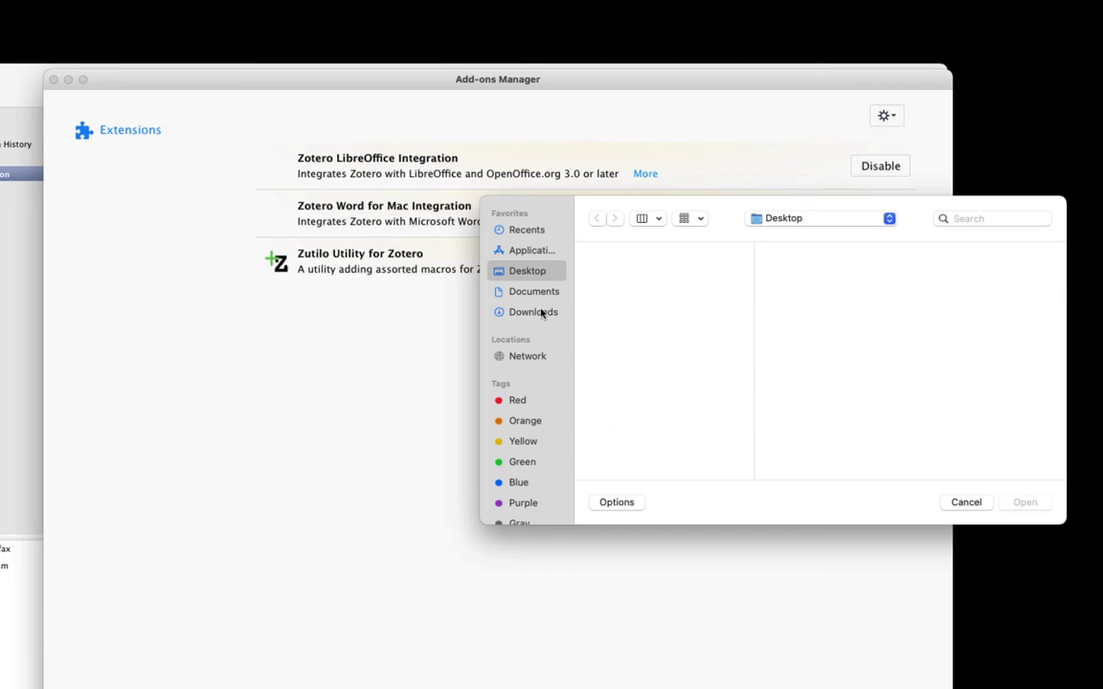
{"action": "left_click", "coordinate": [532, 313]}
{"action": "scroll", "coordinate": [680, 428], "scroll_direction": "down", "scroll_amount": 3}
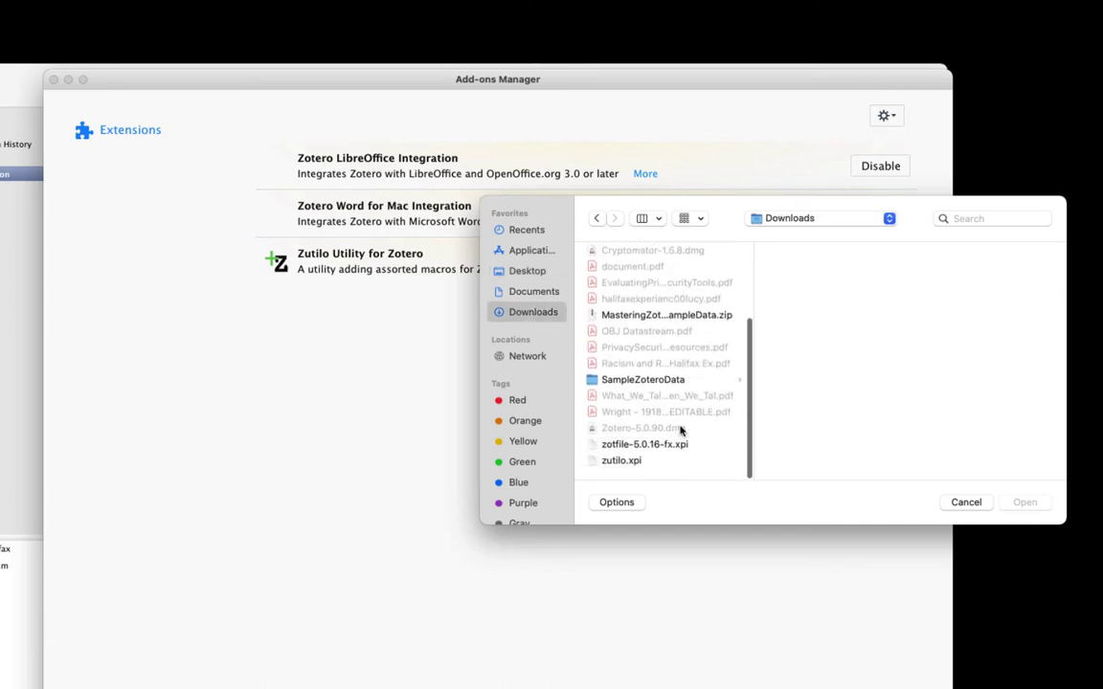
{"action": "left_click", "coordinate": [634, 450]}
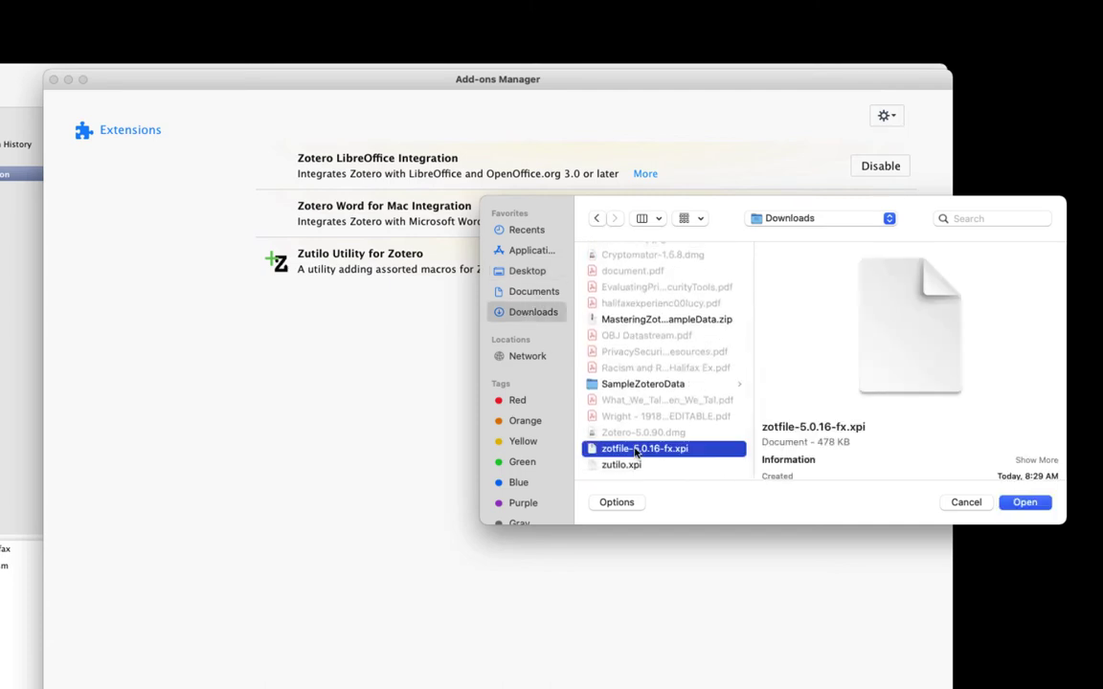
{"action": "left_click", "coordinate": [1023, 503]}
{"action": "left_click", "coordinate": [634, 571]}
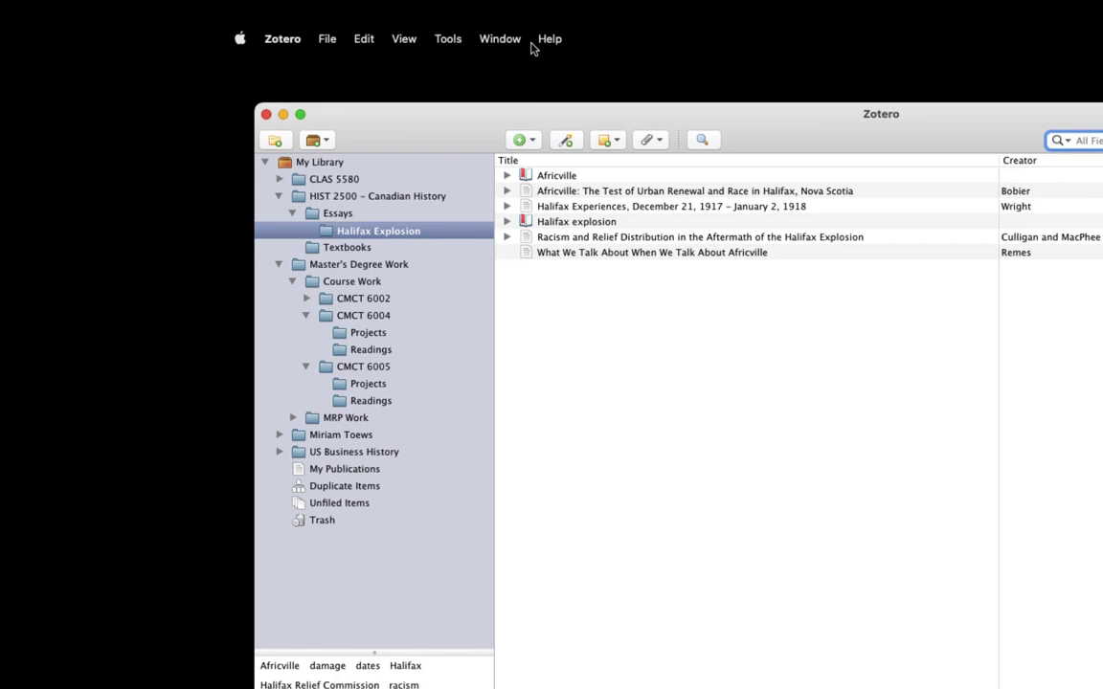
Open the ZotFile preferences and look at the advanced settings
{"action": "left_click", "coordinate": [450, 38]}
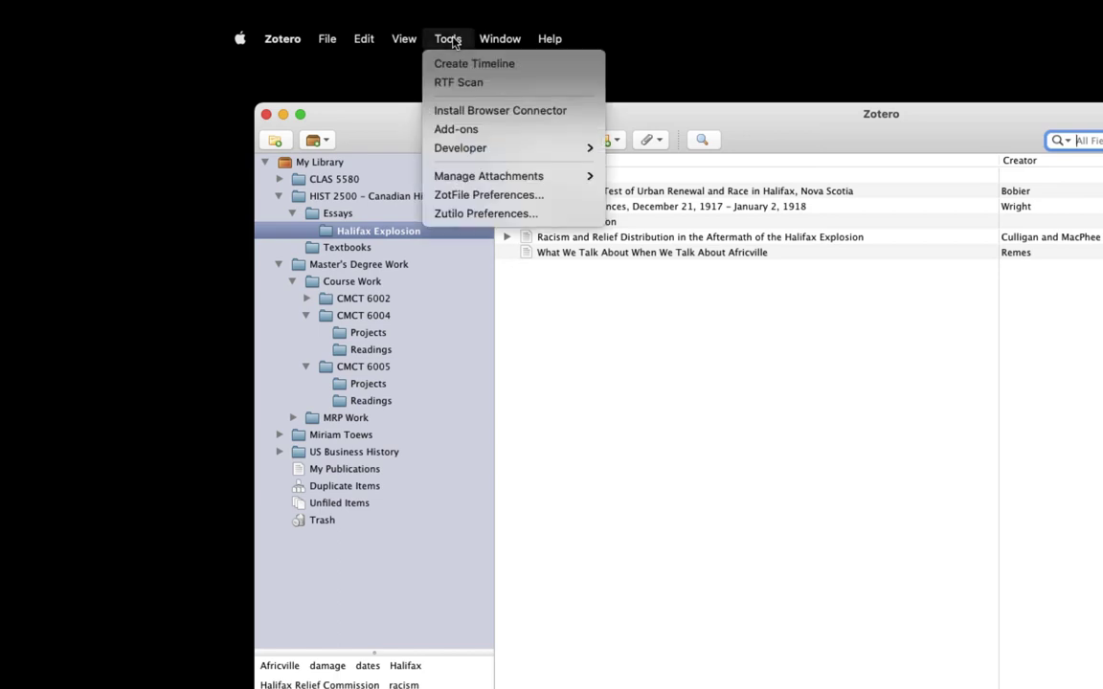
{"action": "left_click", "coordinate": [573, 203]}
{"action": "left_click_drag", "start_coordinate": [525, 86], "coordinate": [660, 236]}
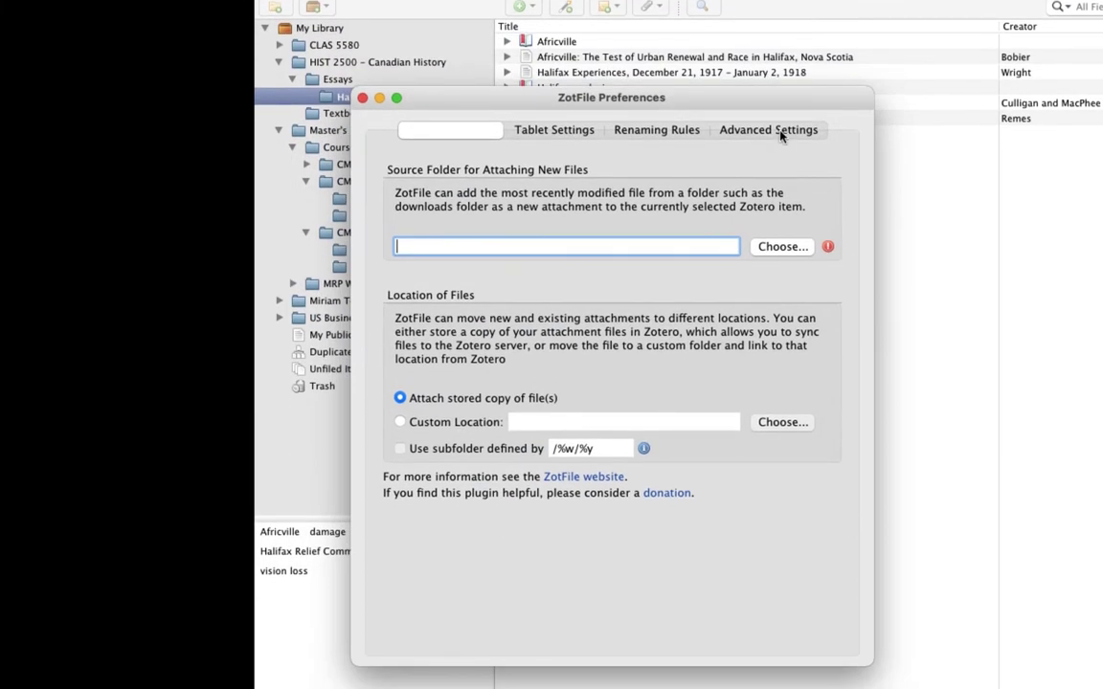
{"action": "left_click", "coordinate": [783, 130]}
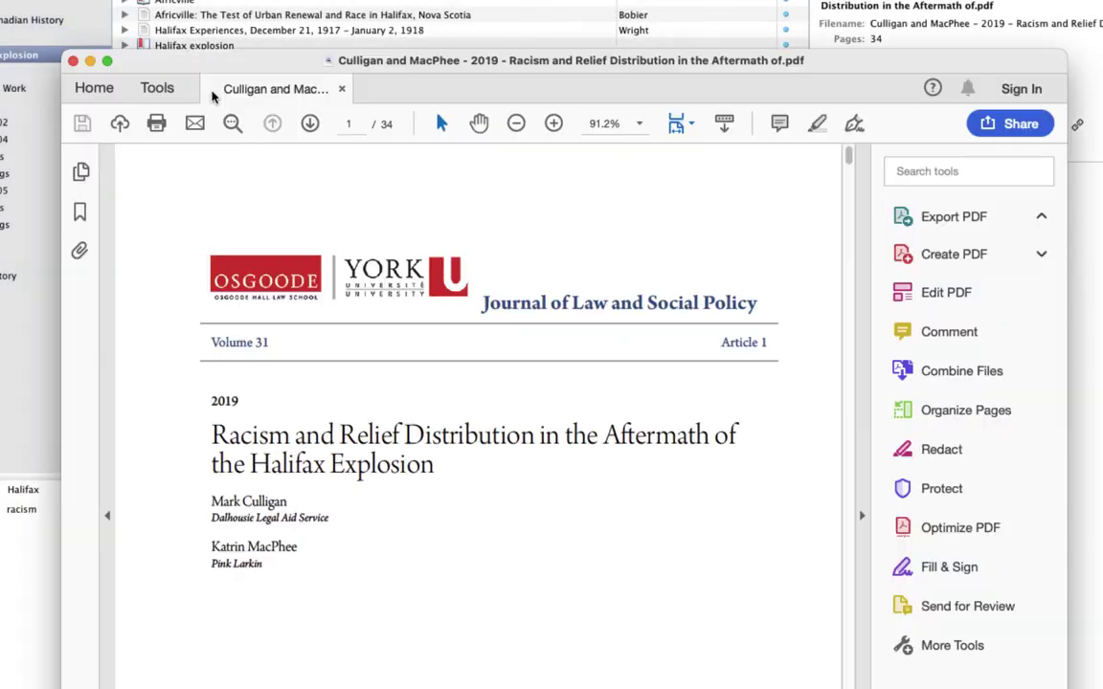
Review the highlights and notes on the first five pages of the "Racism and Relief Distribution" PDF, and close it
{"action": "scroll", "coordinate": [621, 582], "scroll_direction": "down", "scroll_amount": 10}
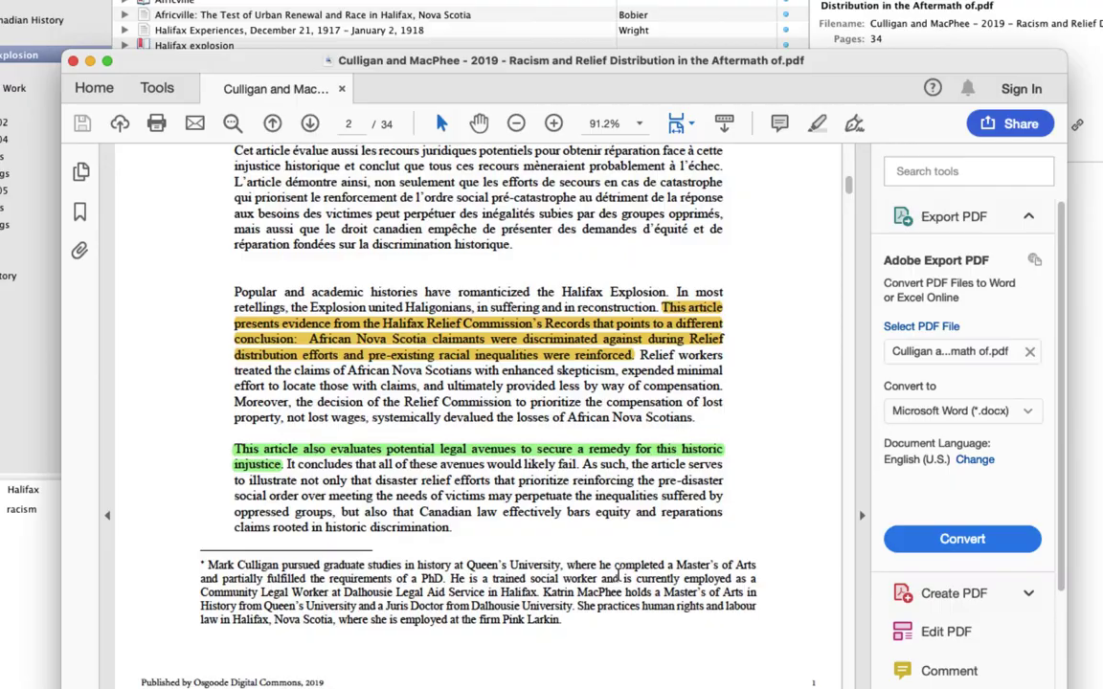
{"action": "scroll", "coordinate": [618, 575], "scroll_direction": "down", "scroll_amount": 20}
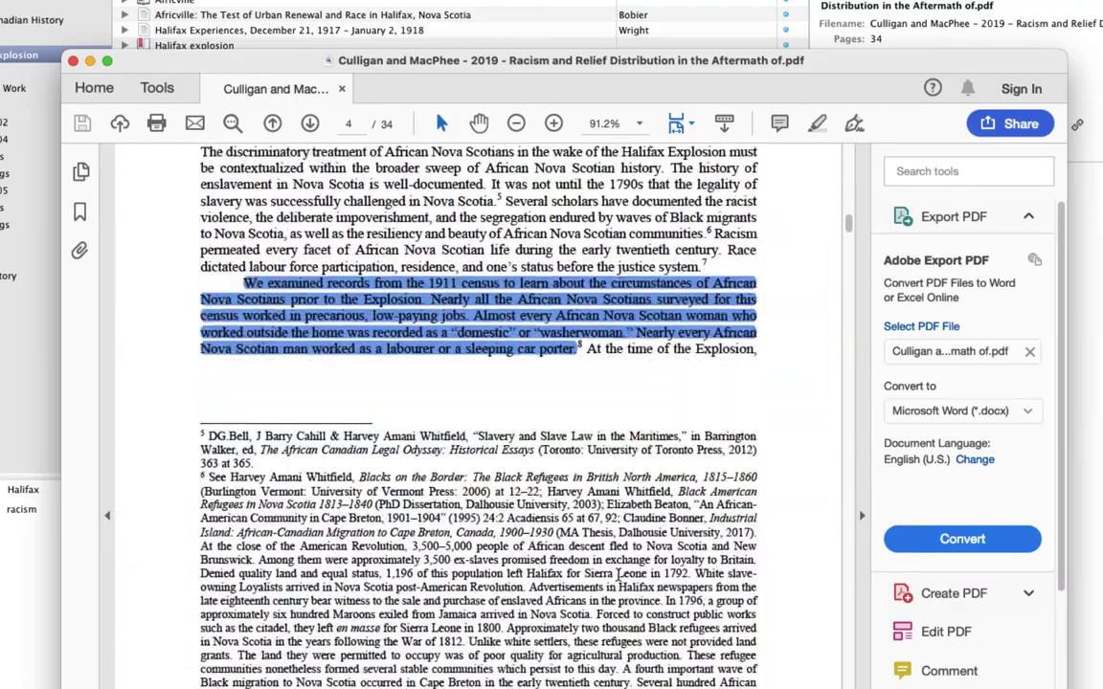
{"action": "scroll", "coordinate": [618, 574], "scroll_direction": "down", "scroll_amount": 10}
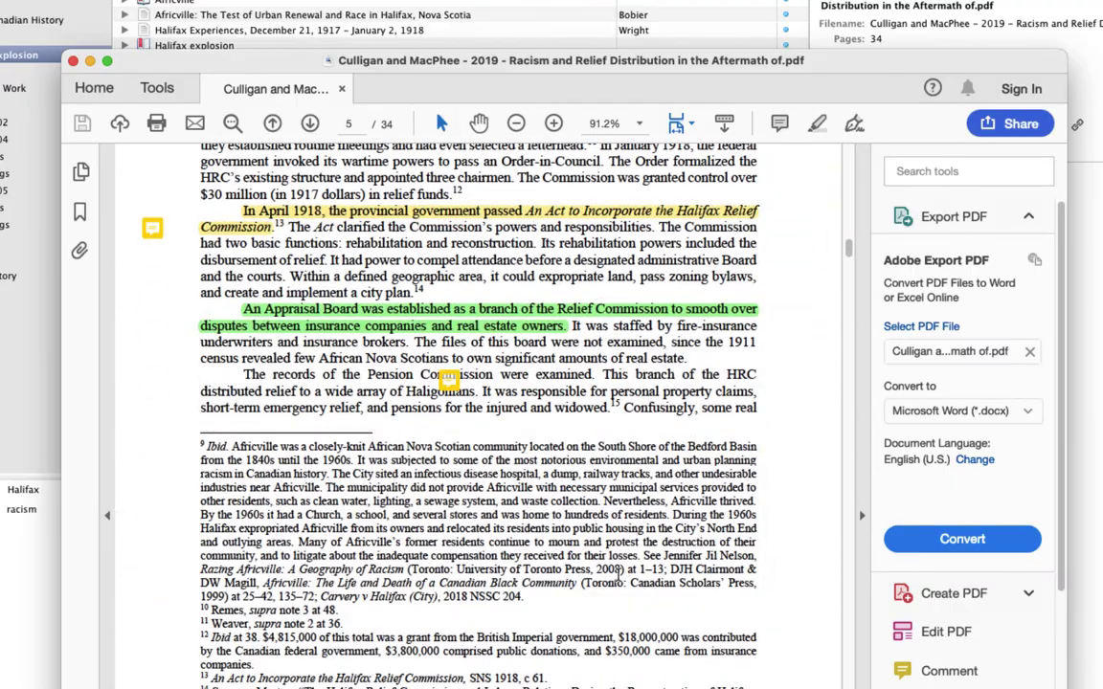
{"action": "left_click", "coordinate": [72, 60]}
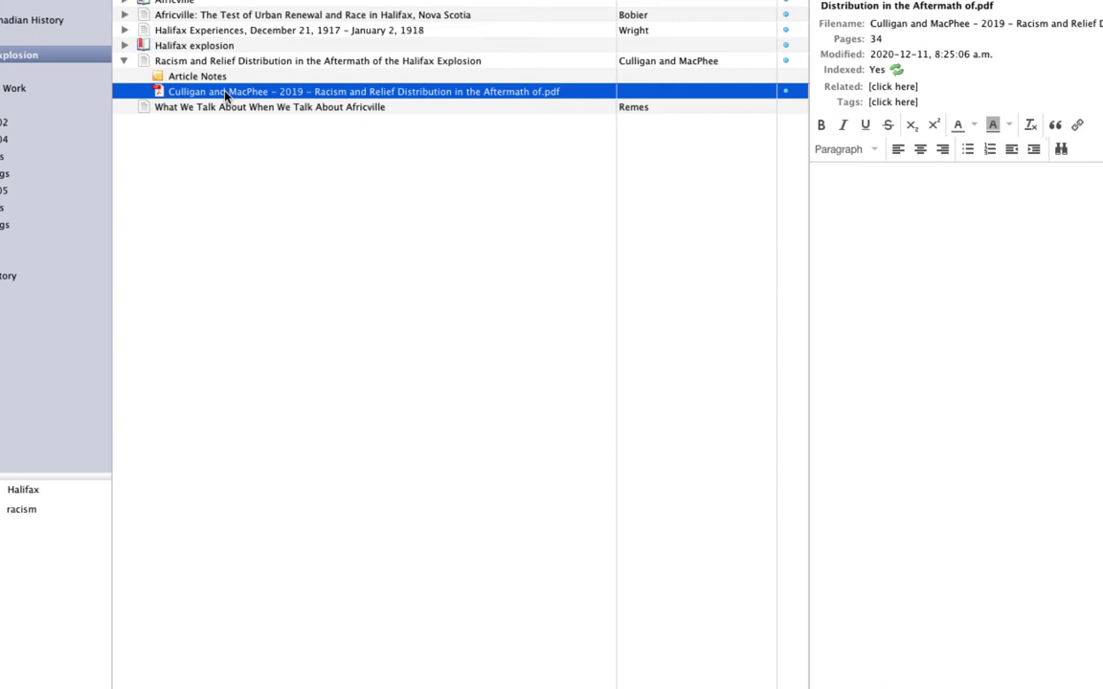
Extract the annotations from the "Racism and Relief Distribution" PDF attachment and open the resulting note in its own window
{"action": "right_click", "coordinate": [227, 96]}
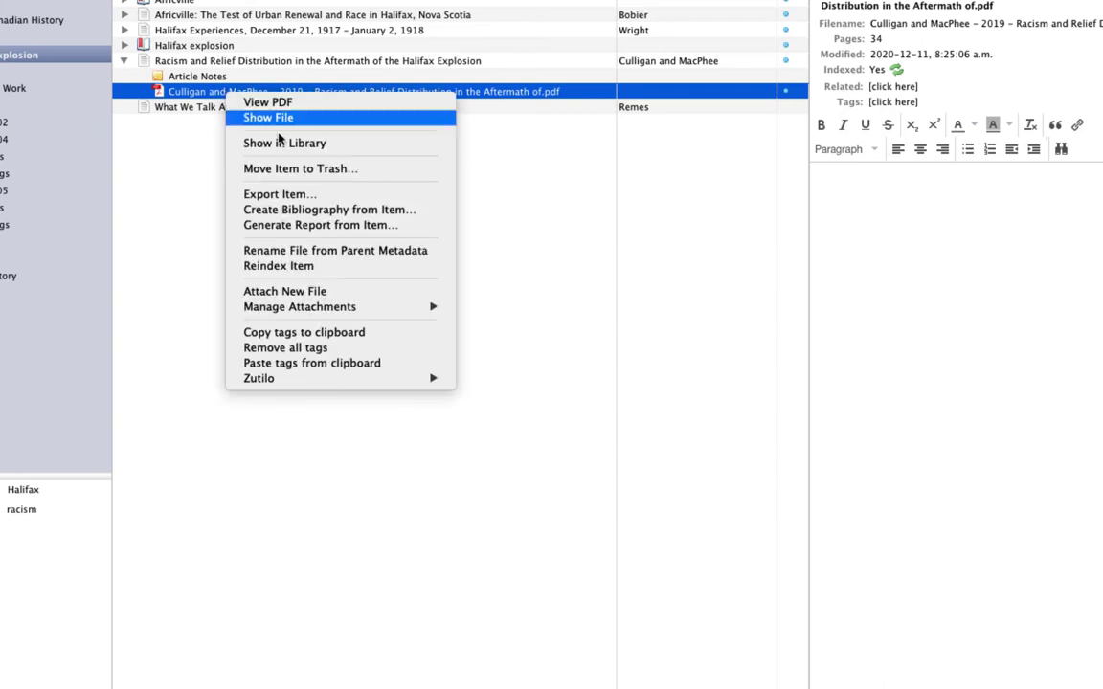
{"action": "mouse_move", "coordinate": [400, 312]}
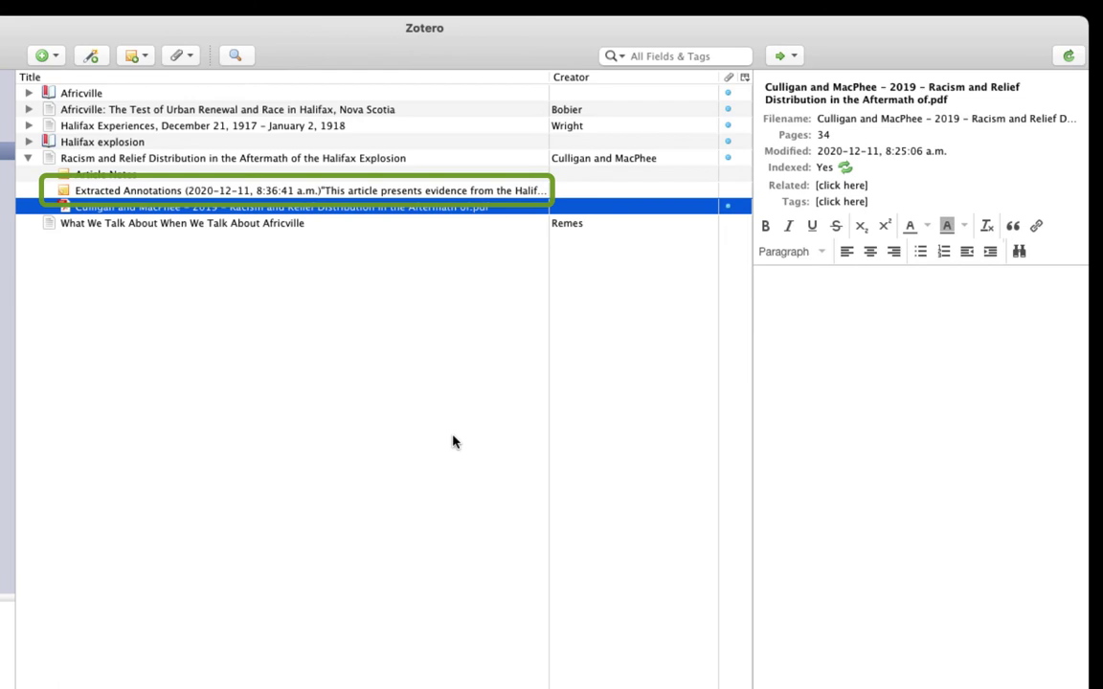
{"action": "left_click", "coordinate": [151, 191]}
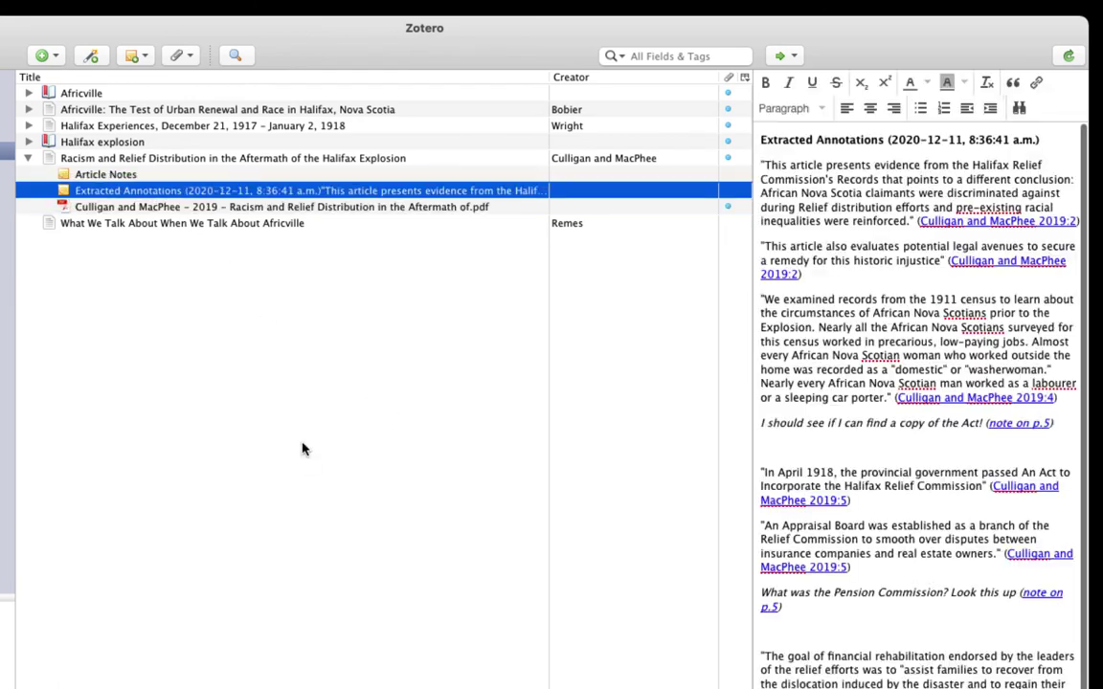
{"action": "double_click", "coordinate": [166, 195]}
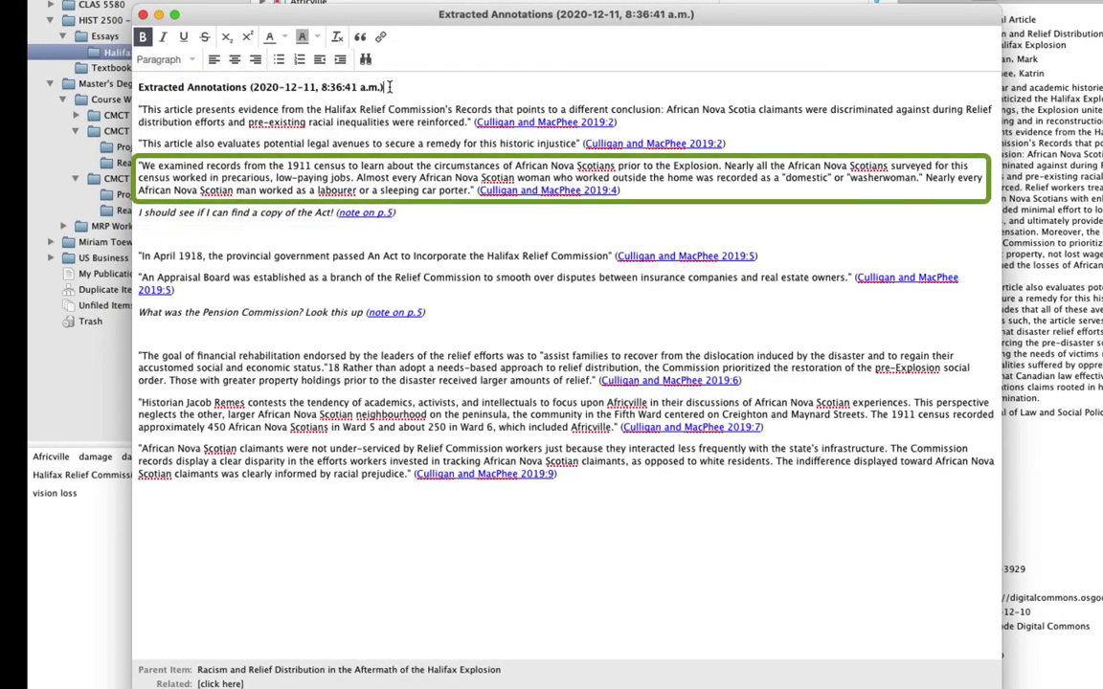
Follow the citation link after the 1911 census quotation to view its highlighted passage on page 4 of the PDF
{"action": "left_click_drag", "start_coordinate": [140, 170], "coordinate": [475, 189]}
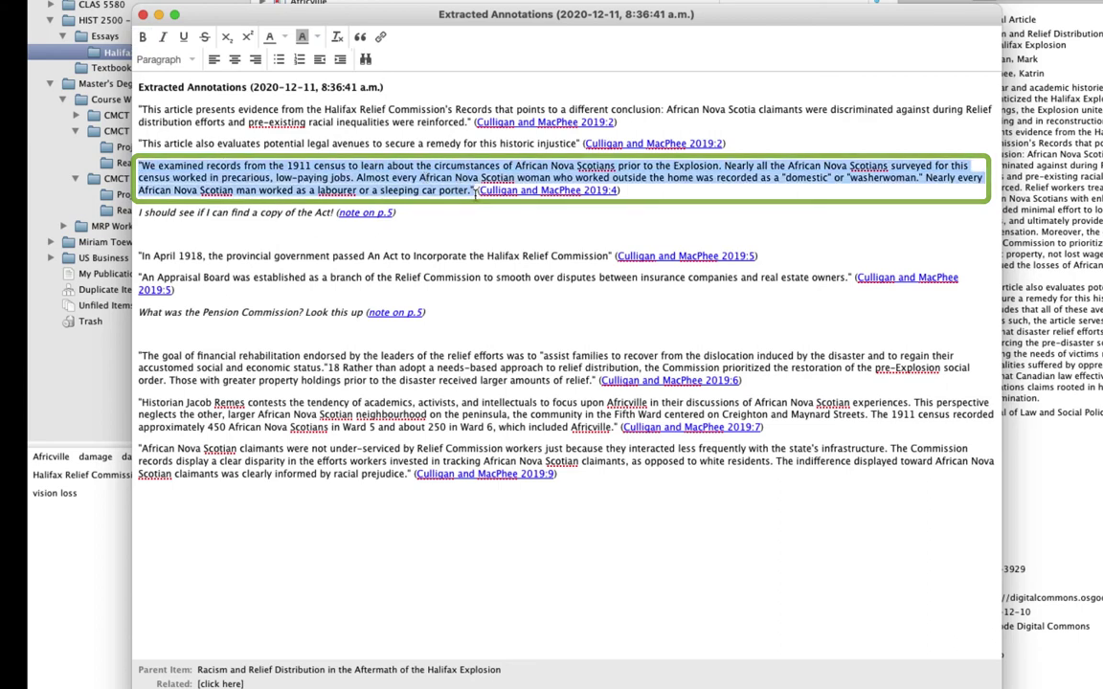
{"action": "key", "text": "Down"}
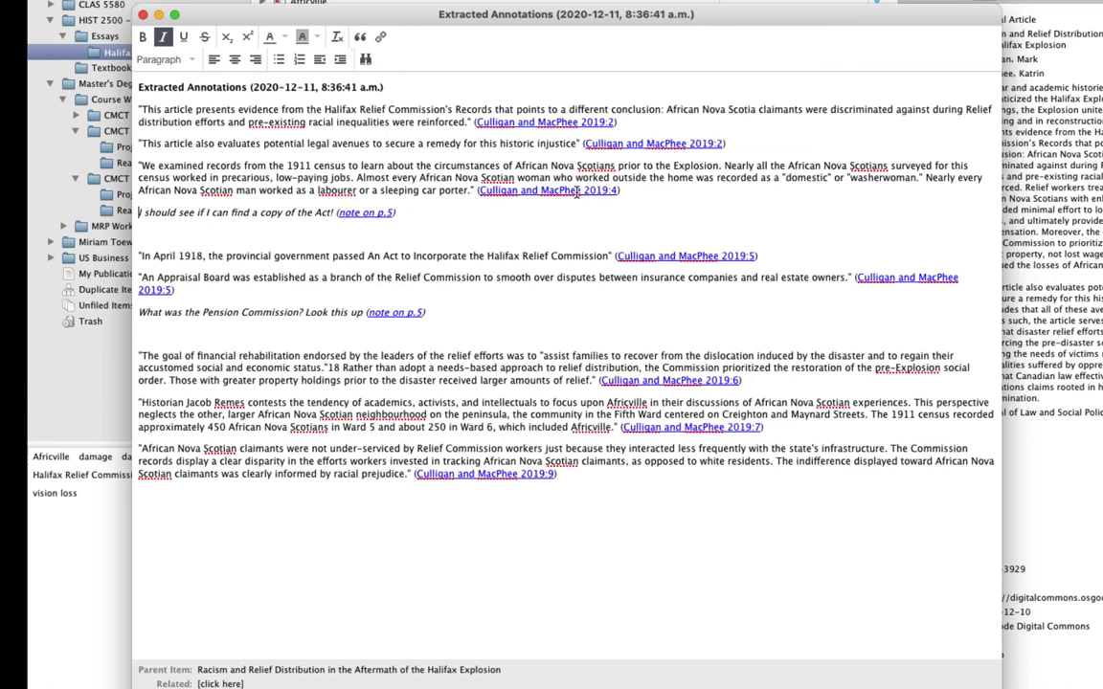
{"action": "left_click", "coordinate": [577, 190]}
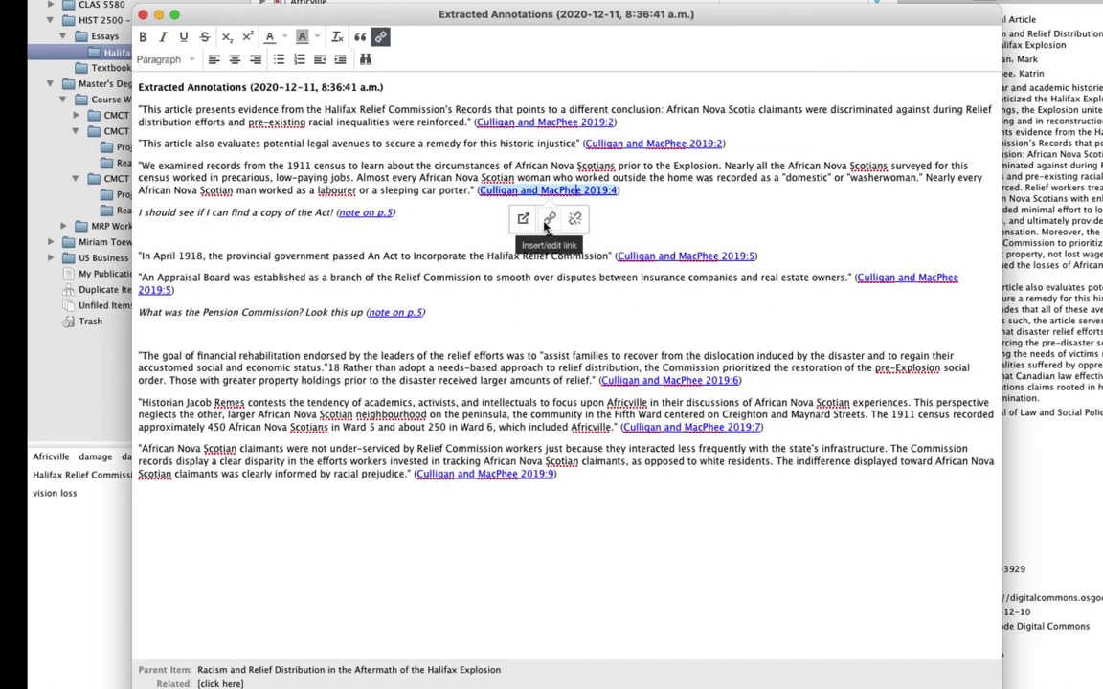
{"action": "left_click", "coordinate": [525, 224]}
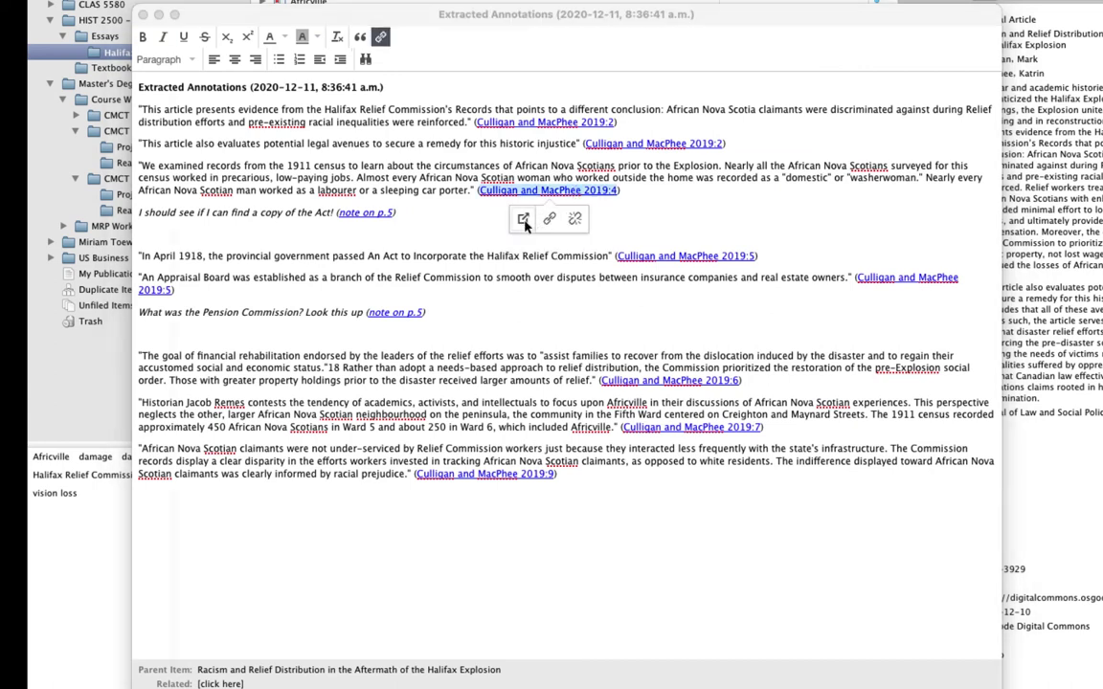
{"action": "key", "text": "super+shift+n"}
{"action": "type", "text": "4"}
{"action": "key", "text": "Return"}
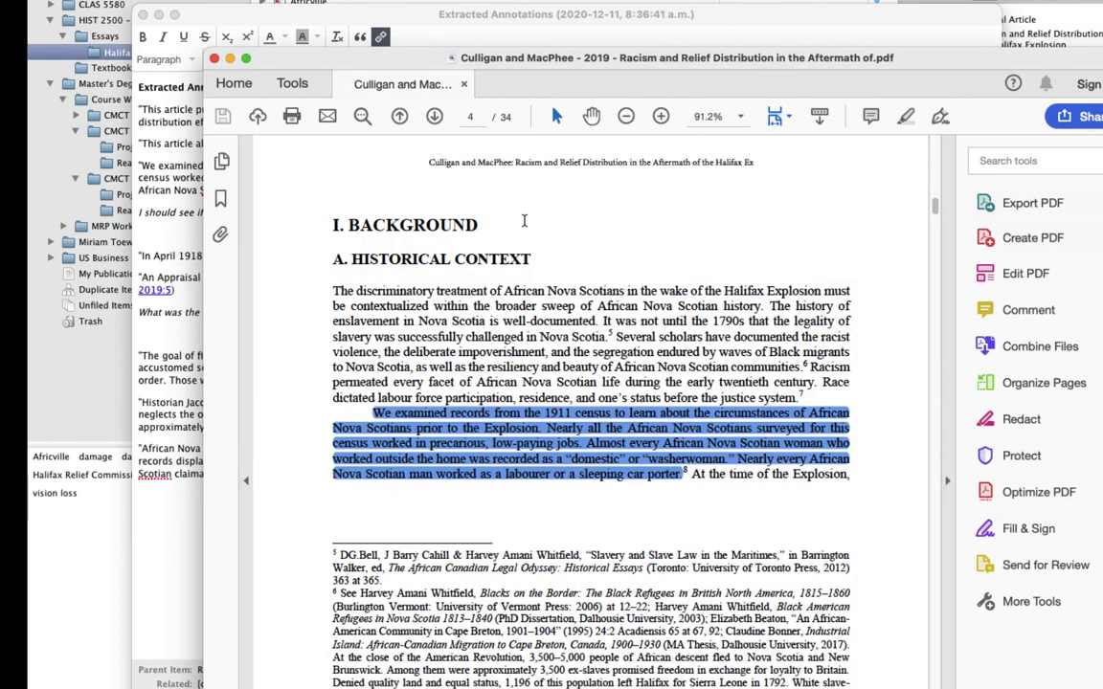
{"action": "left_click", "coordinate": [622, 474]}
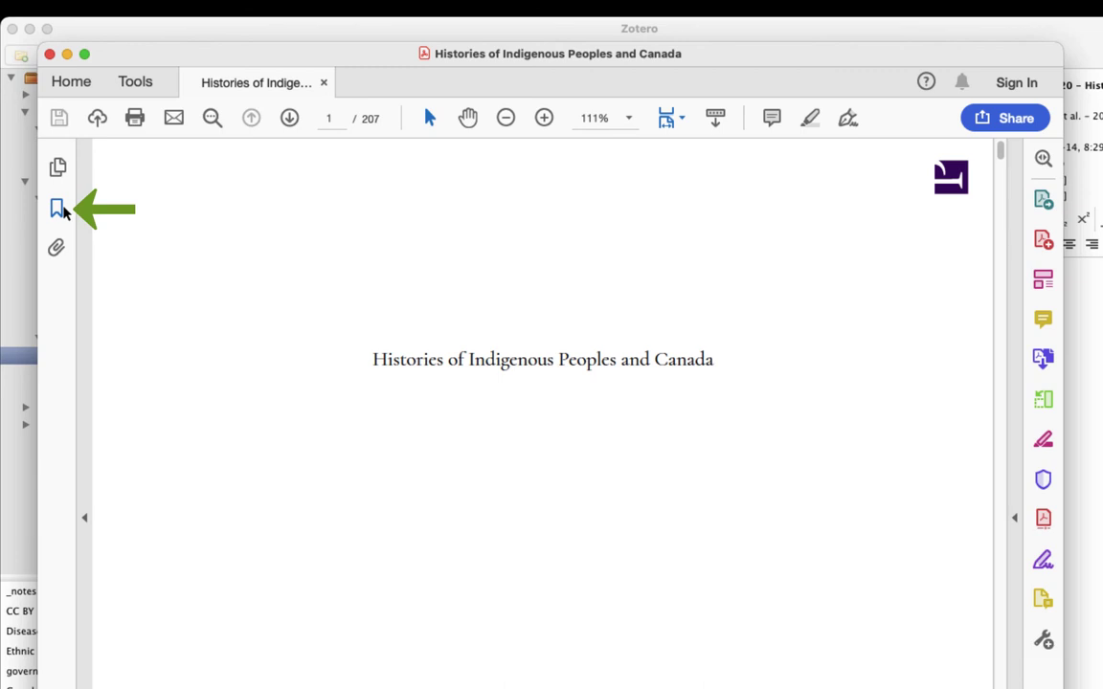
View the bookmarks of the "Histories of Indigenous Peoples and Canada" PDF, and close the document
{"action": "left_click", "coordinate": [58, 208]}
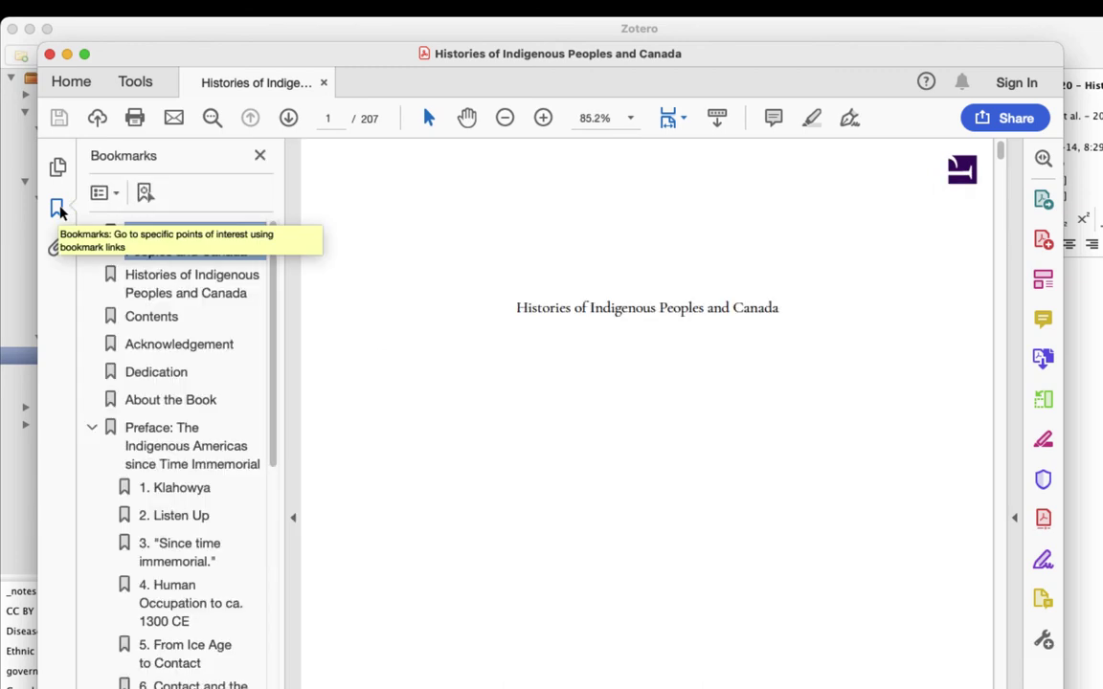
{"action": "left_click_drag", "start_coordinate": [276, 337], "coordinate": [271, 296]}
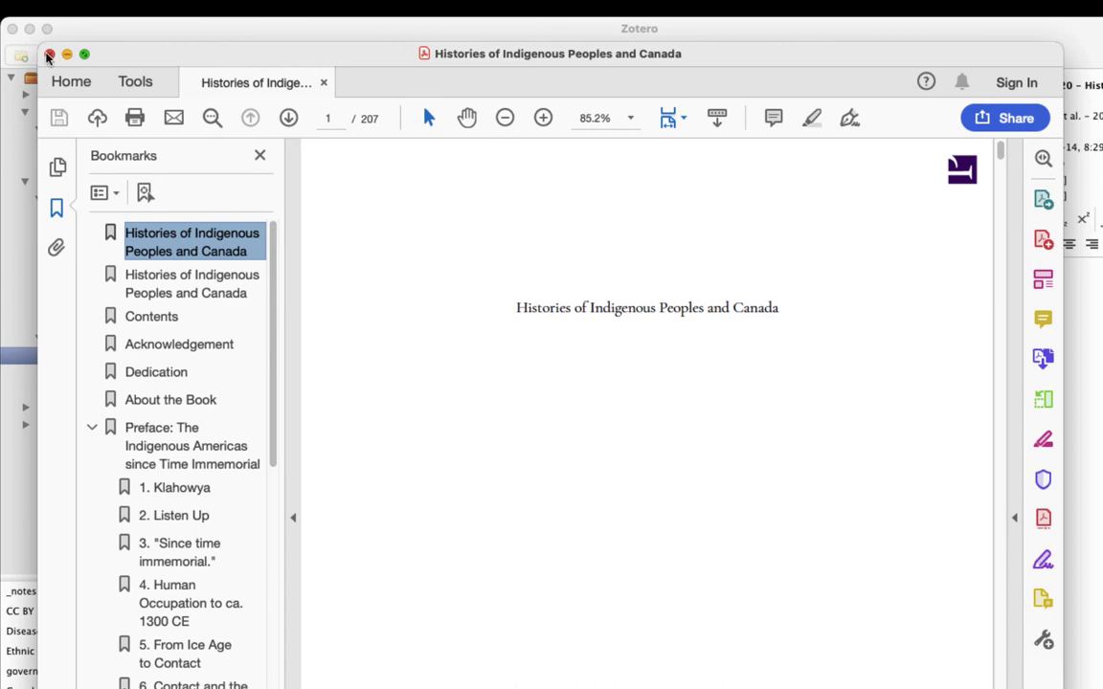
{"action": "left_click", "coordinate": [50, 53]}
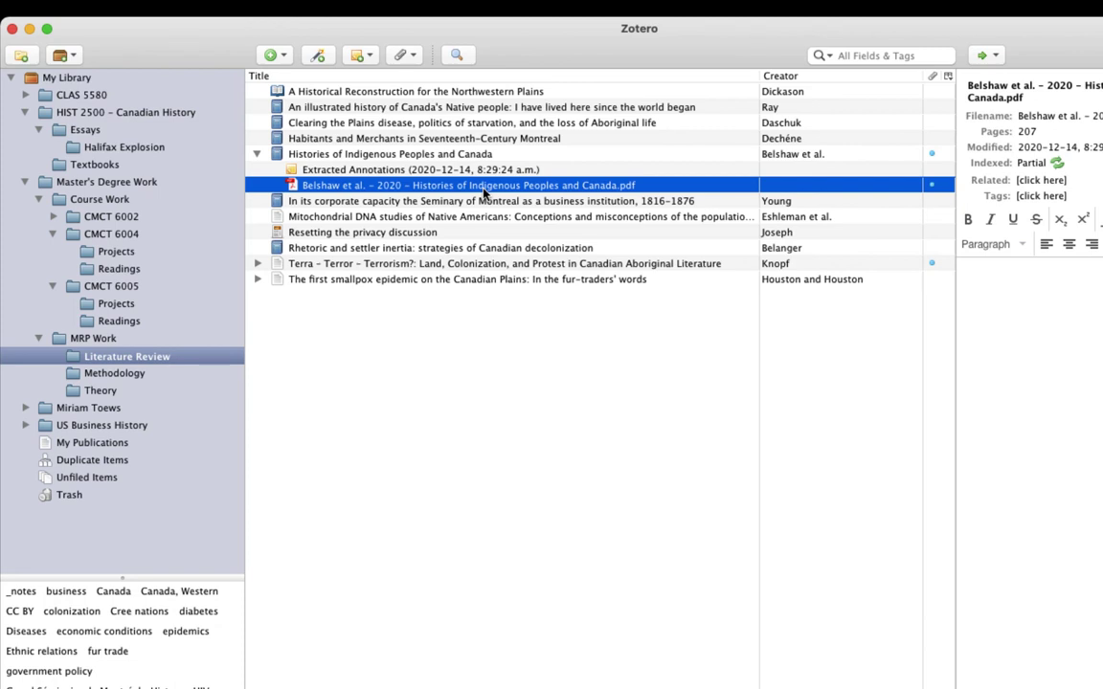
Get the table of contents from the "Histories of Indigenous Peoples and Canada" PDF attachment and widen the pane that shows it
{"action": "right_click", "coordinate": [482, 190]}
{"action": "mouse_move", "coordinate": [657, 413]}
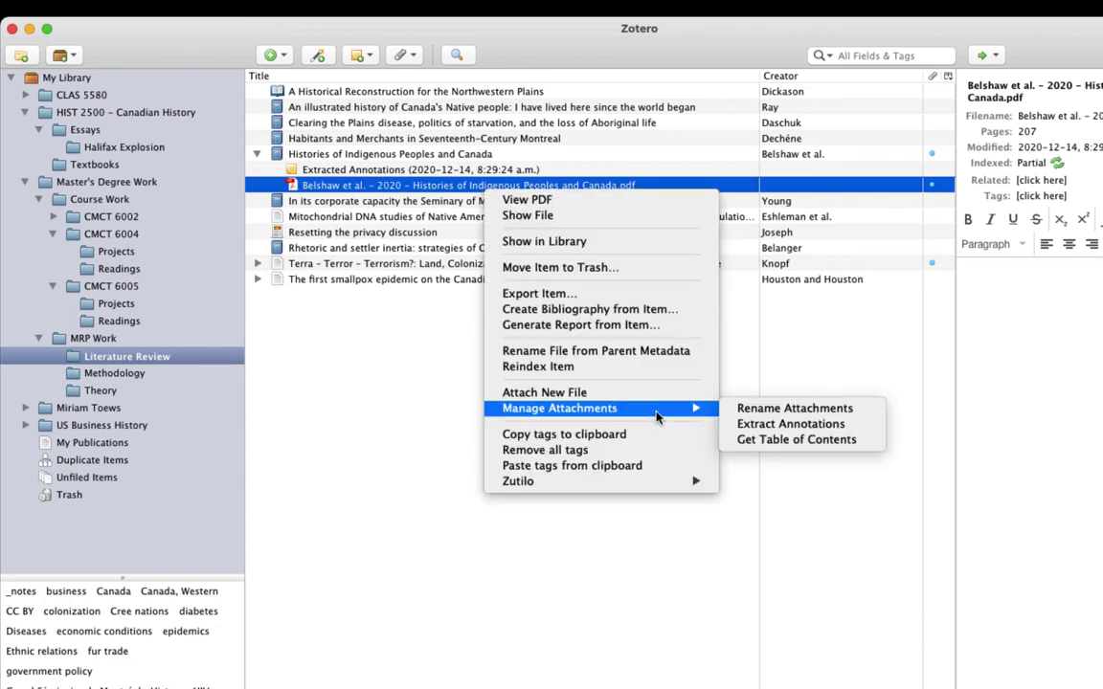
{"action": "left_click", "coordinate": [864, 443]}
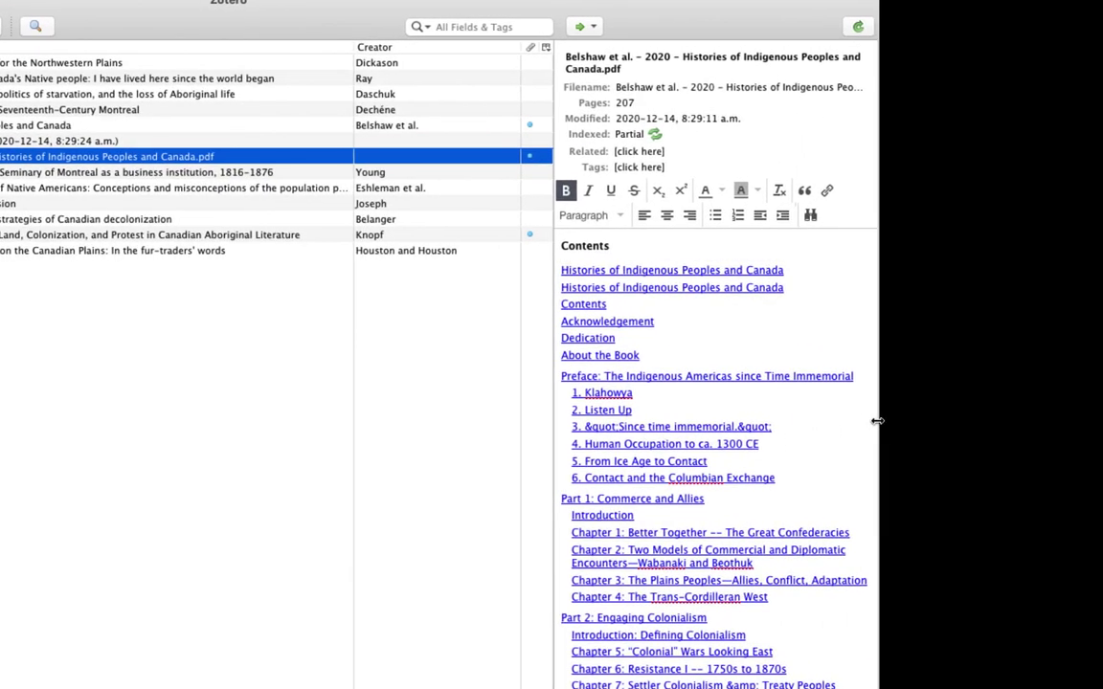
{"action": "left_click_drag", "start_coordinate": [877, 420], "coordinate": [903, 421]}
{"action": "left_click_drag", "start_coordinate": [577, 473], "coordinate": [455, 478]}
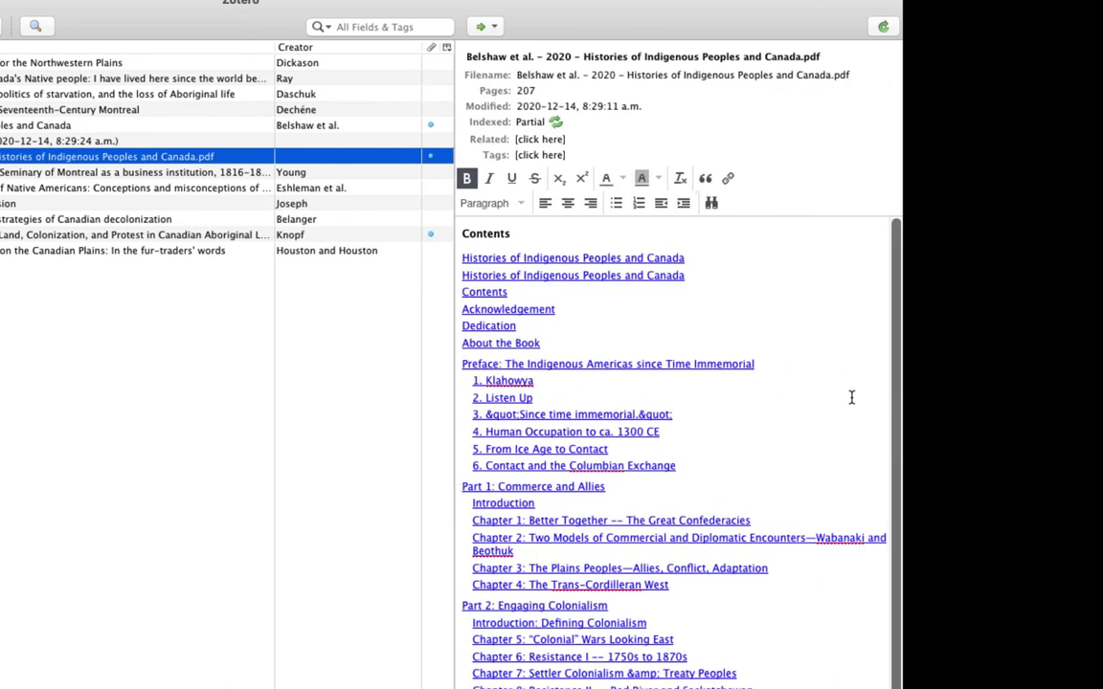
Open the PDF at "Introduction: Defining Colonialism" from the extracted contents, hide the tools pane, and quit the PDF reader
{"action": "scroll", "coordinate": [851, 396], "scroll_direction": "down", "scroll_amount": 2}
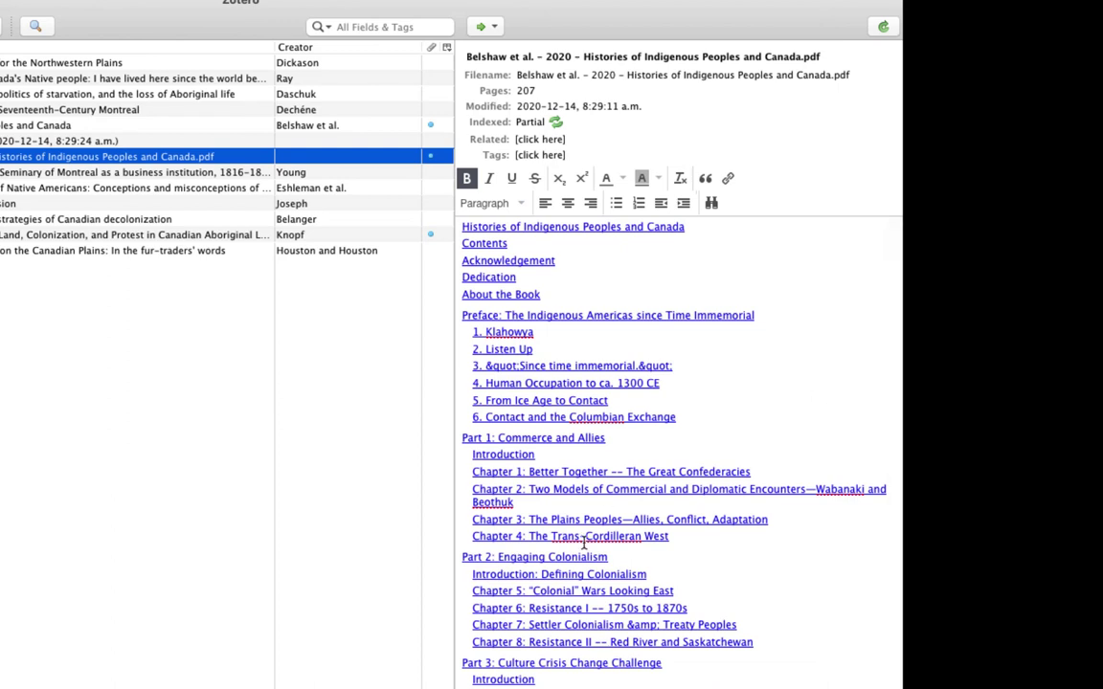
{"action": "triple_click", "coordinate": [572, 575]}
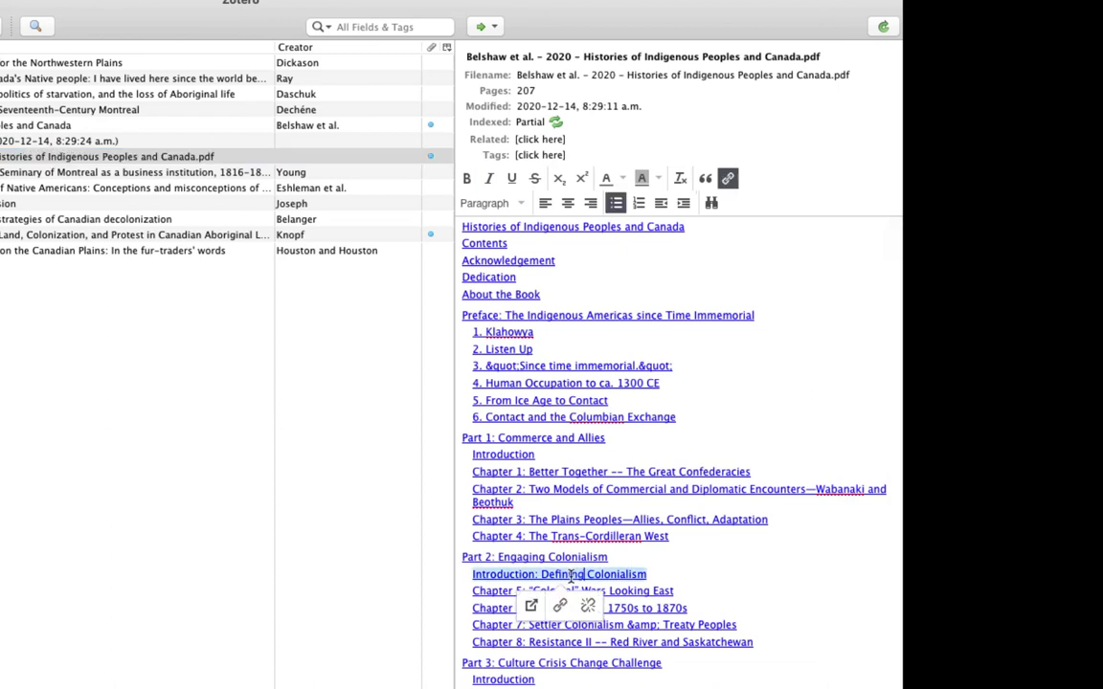
{"action": "left_click", "coordinate": [528, 606]}
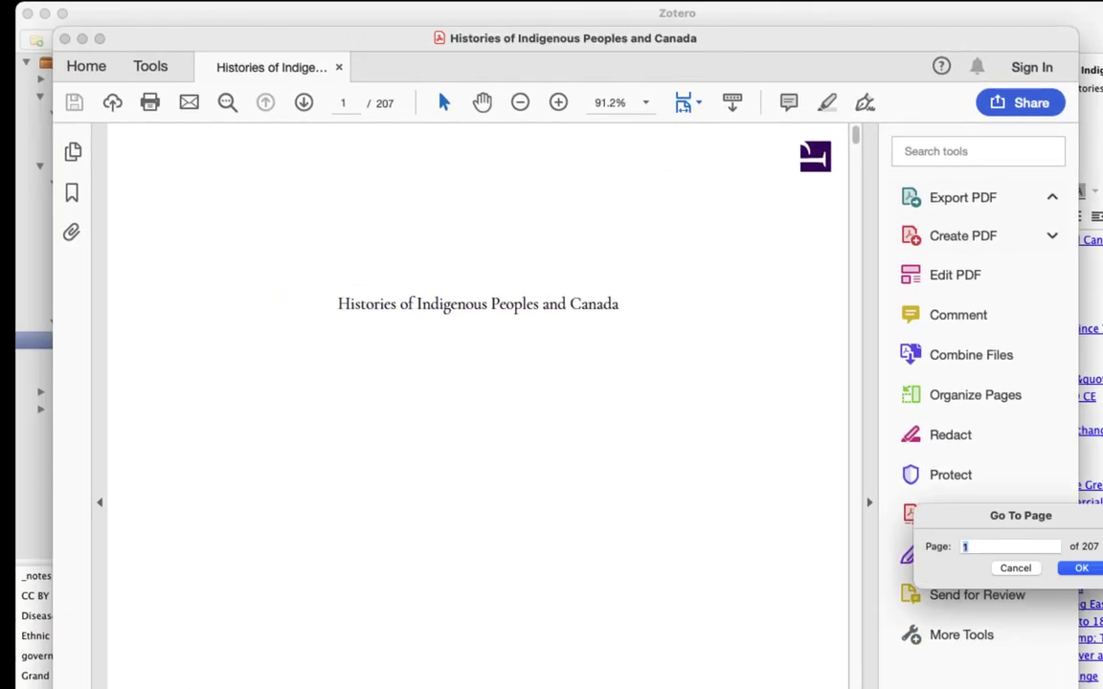
{"action": "left_click", "coordinate": [868, 502]}
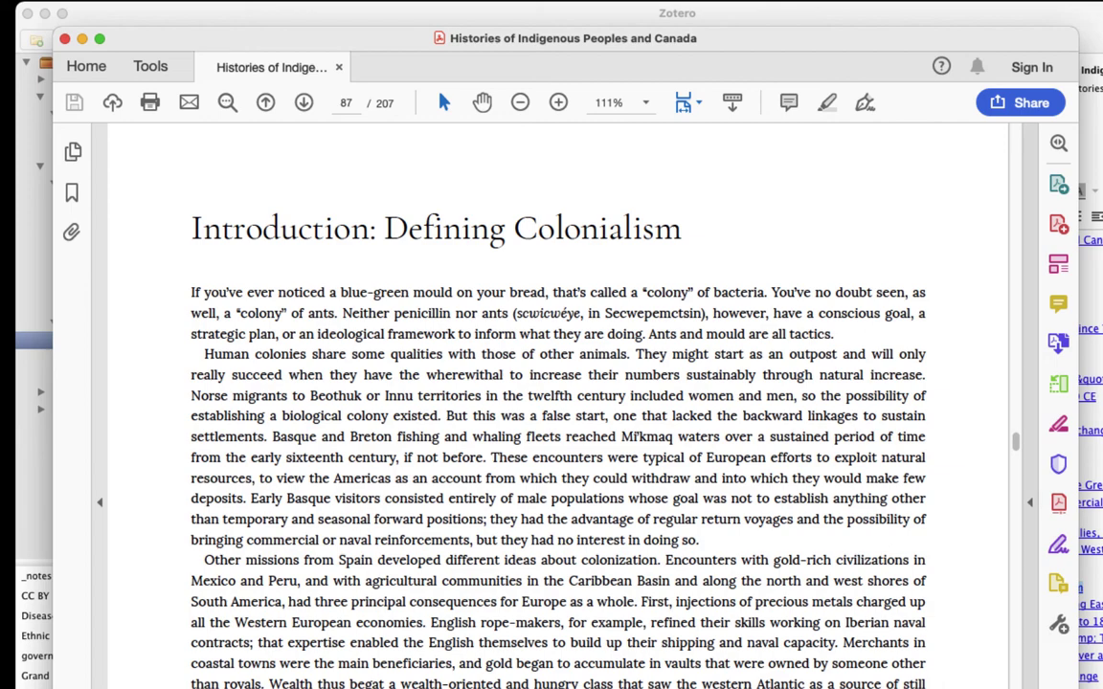
{"action": "key", "text": "super+q"}
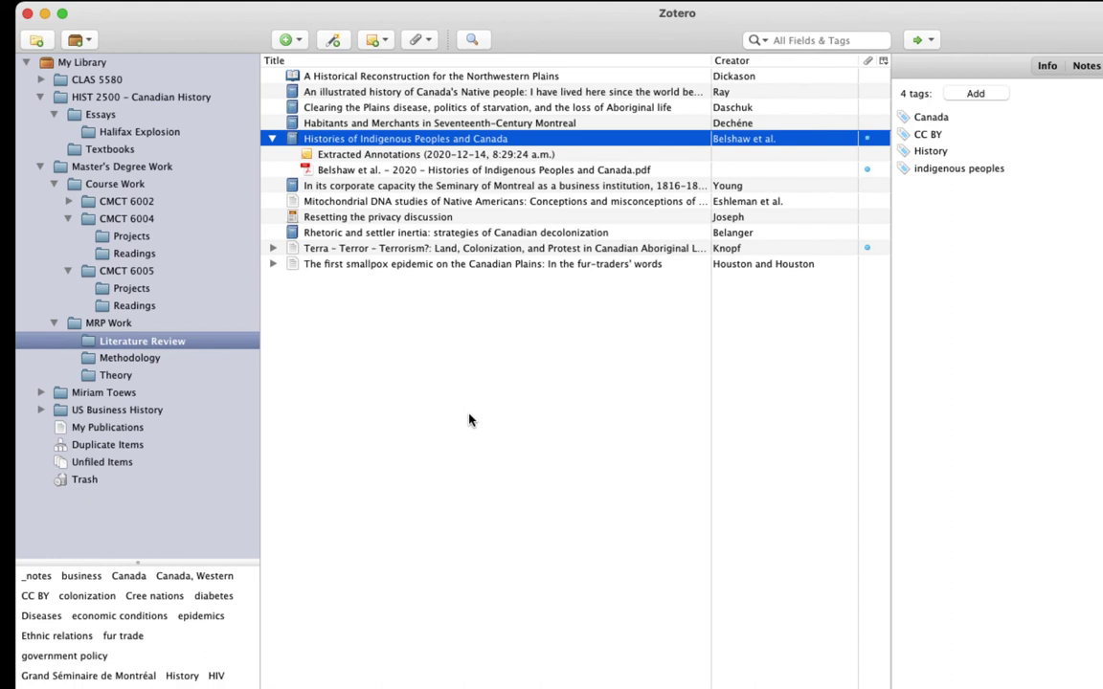
Generate a report from the "Histories of Indigenous Peoples and Canada" item and review its notes and attachment contents
{"action": "right_click", "coordinate": [542, 141]}
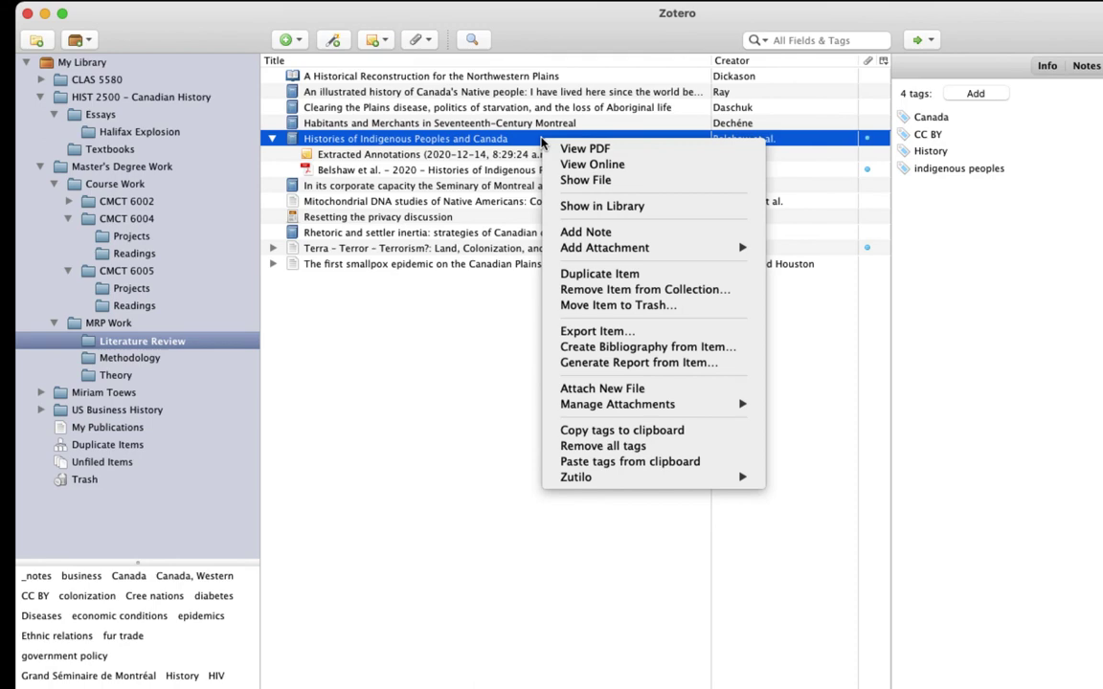
{"action": "left_click", "coordinate": [737, 369]}
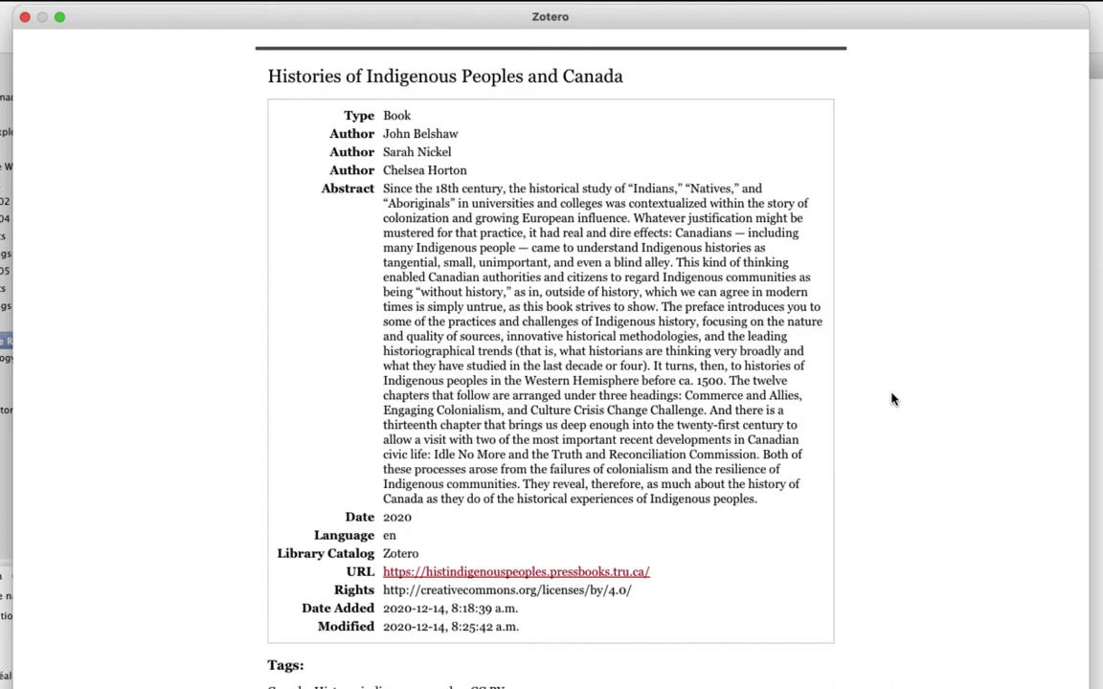
{"action": "scroll", "coordinate": [891, 400], "scroll_direction": "down", "scroll_amount": 10}
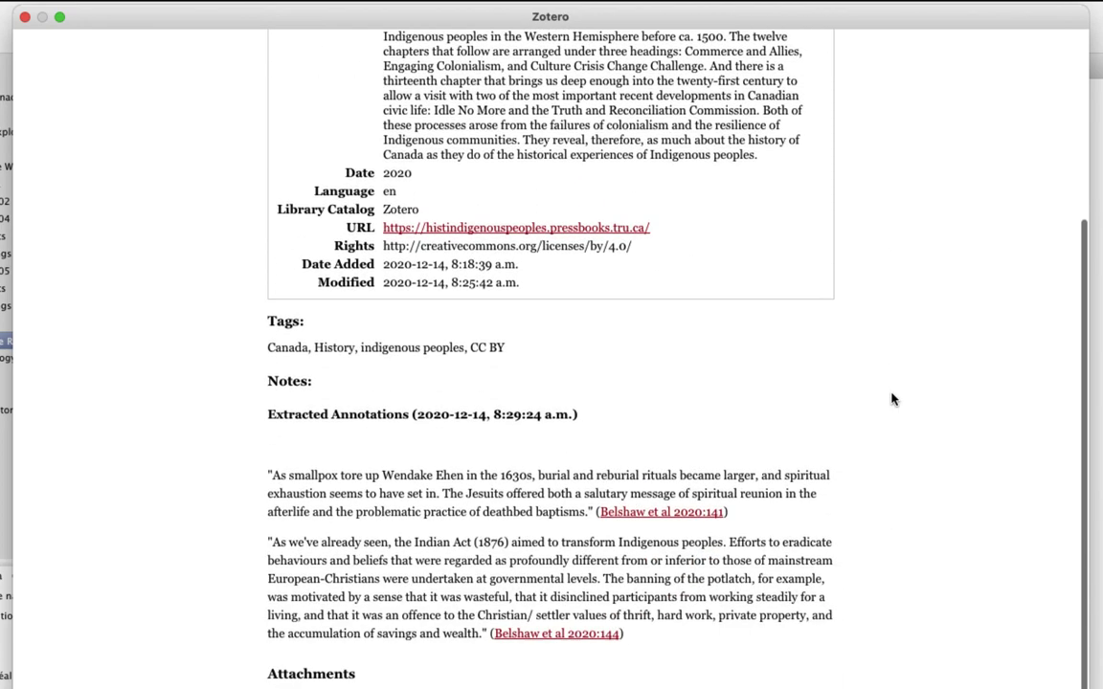
{"action": "scroll", "coordinate": [891, 399], "scroll_direction": "down", "scroll_amount": 2}
{"action": "scroll", "coordinate": [831, 607], "scroll_direction": "down", "scroll_amount": 5}
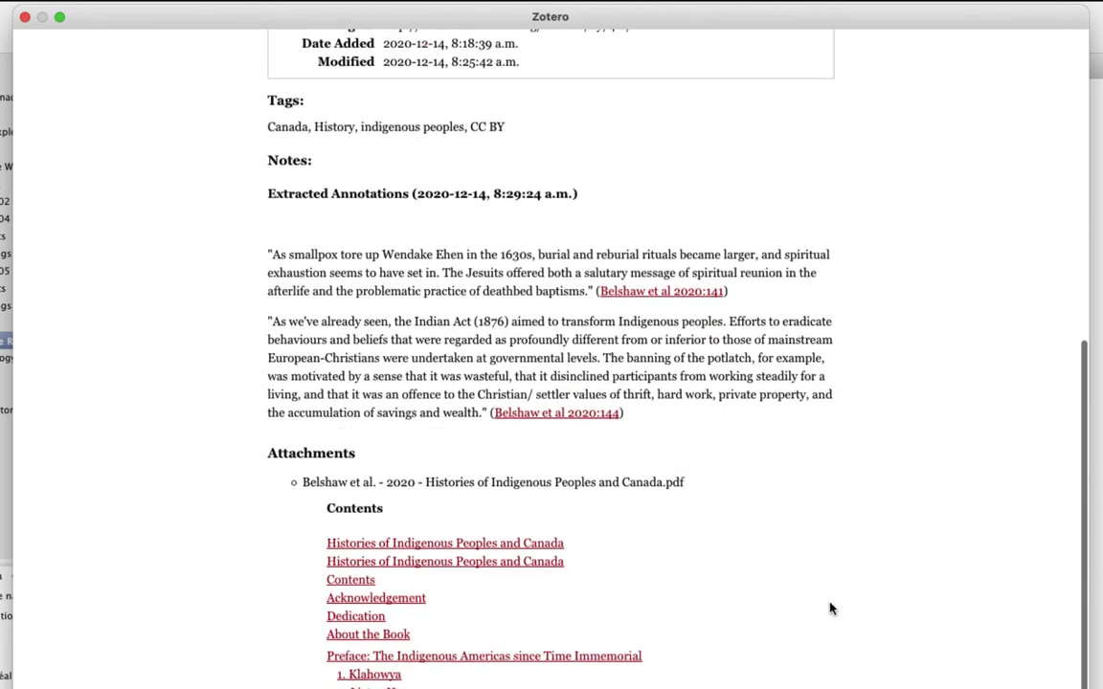
{"action": "scroll", "coordinate": [831, 608], "scroll_direction": "down", "scroll_amount": 7}
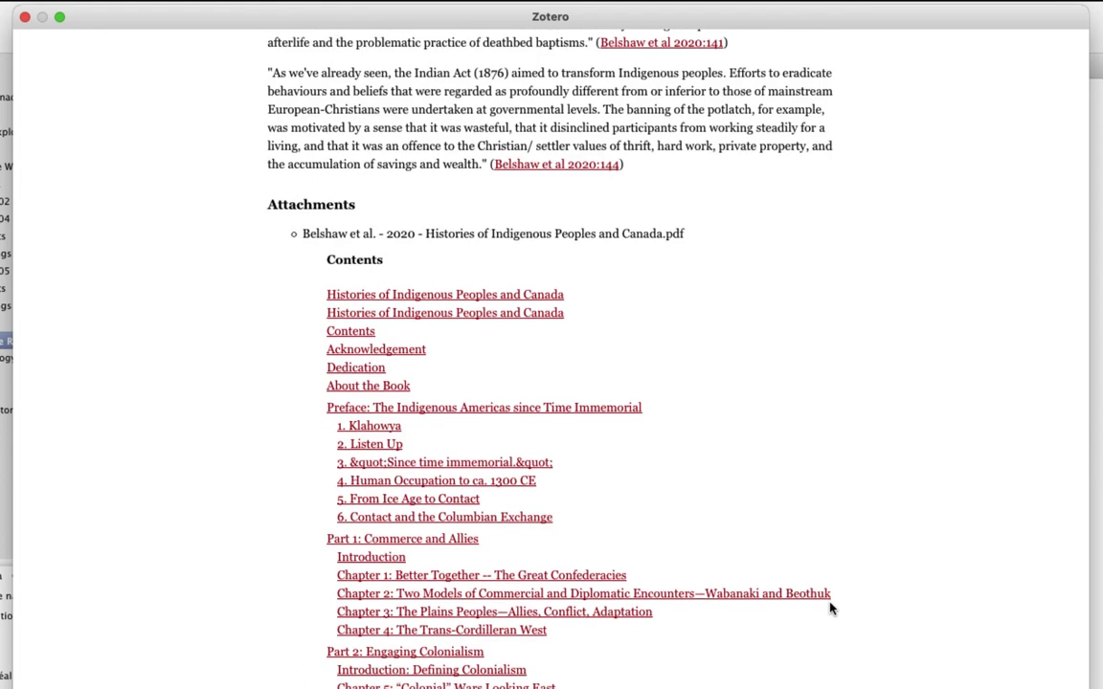
{"action": "scroll", "coordinate": [819, 584], "scroll_direction": "up", "scroll_amount": 8}
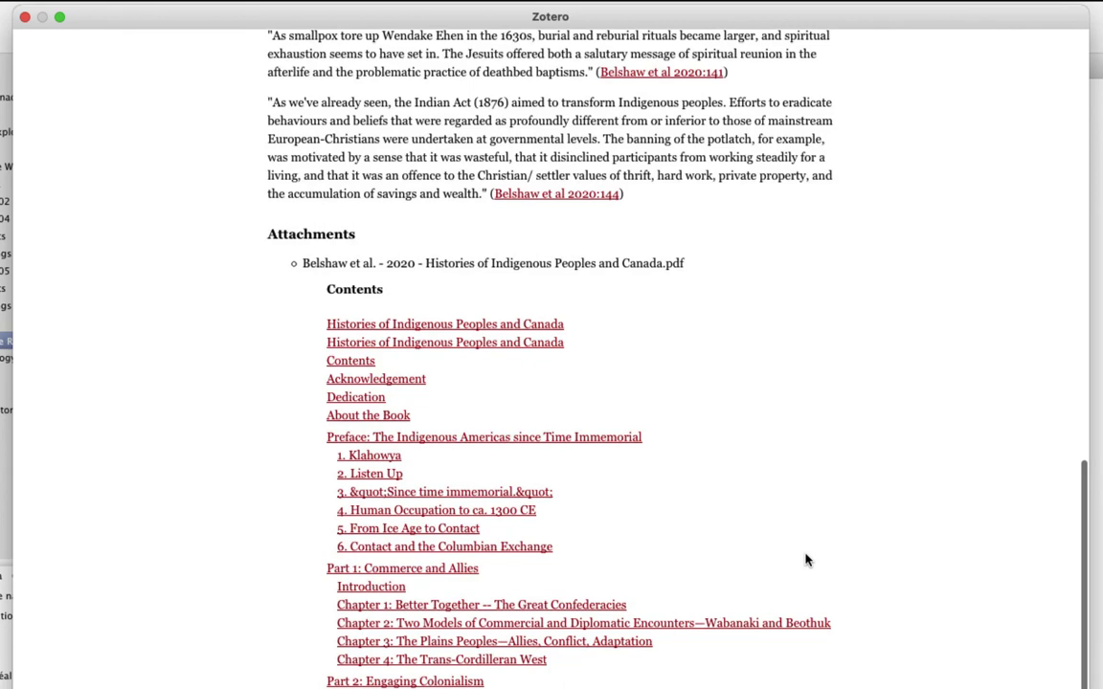